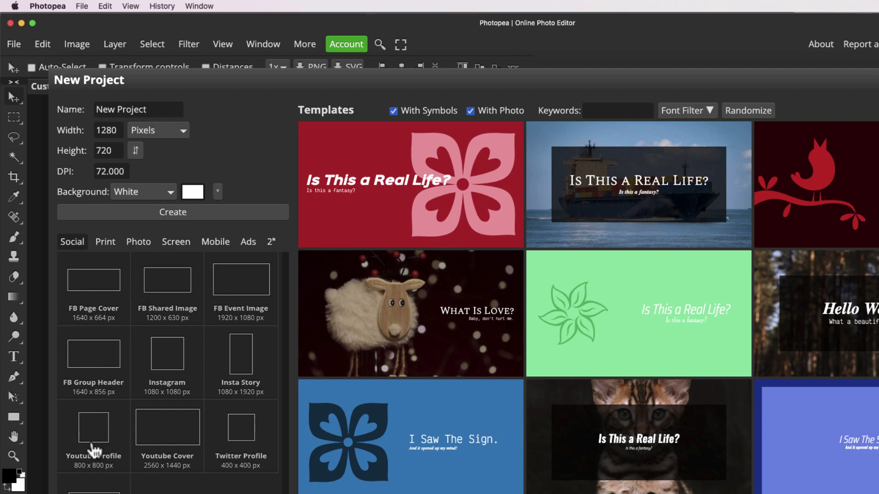
Step: Create an 800 × 800 px project from the Youtube Profile preset with a white background and add an empty layer
left_click(93, 444)
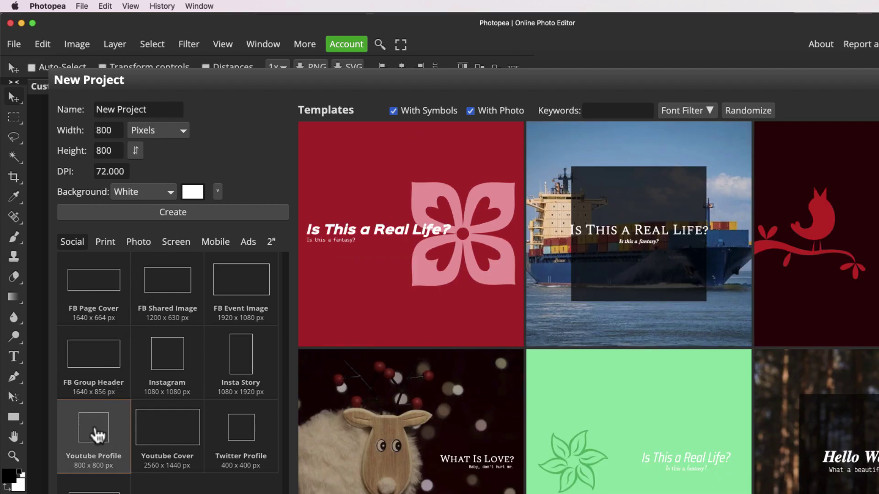
left_click(193, 210)
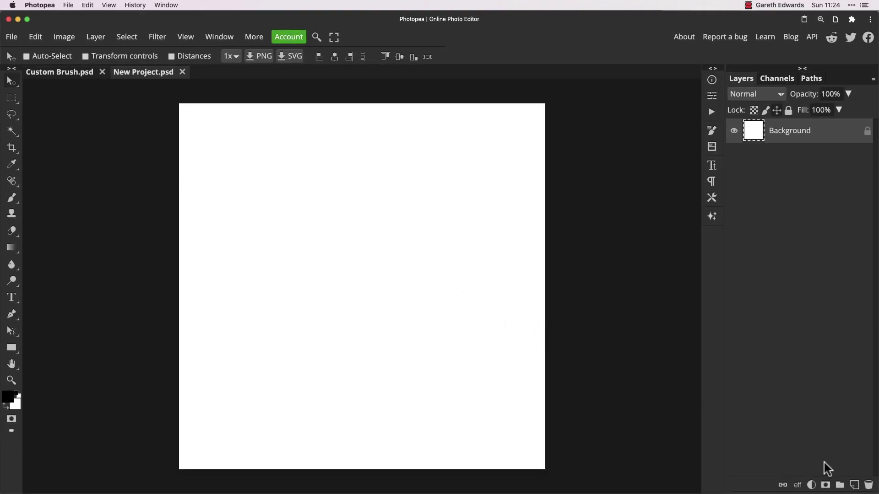
left_click(854, 485)
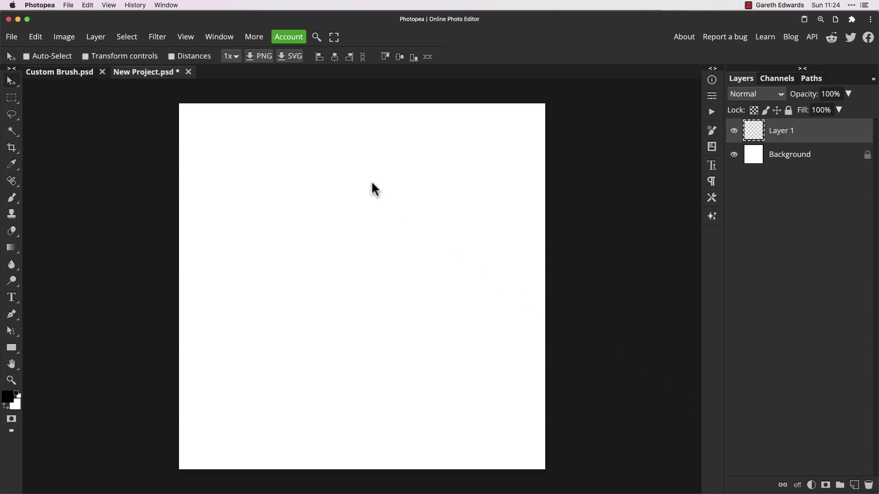
Step: Paint five scattered black dots on the new layer with a hard round brush at 100 px and 100% hardness
key("b")
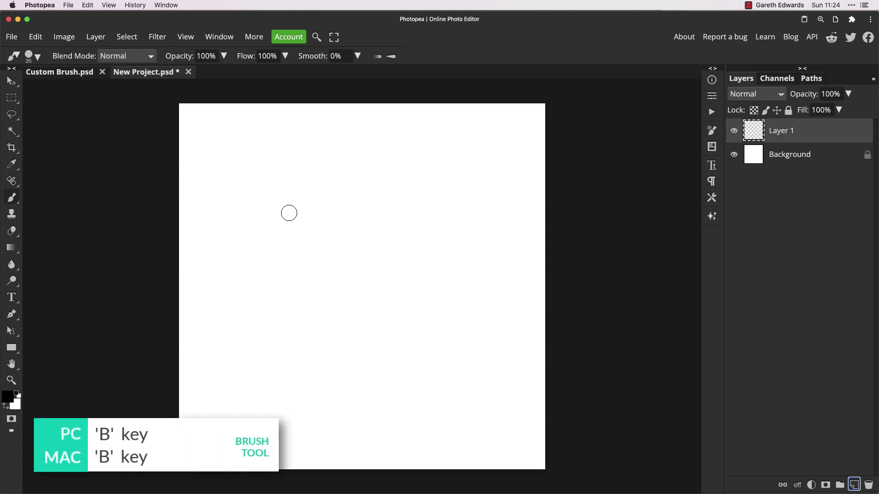
key("bracketright")
key("bracketright")
key("bracketright")
key("bracketright")
key("bracketright")
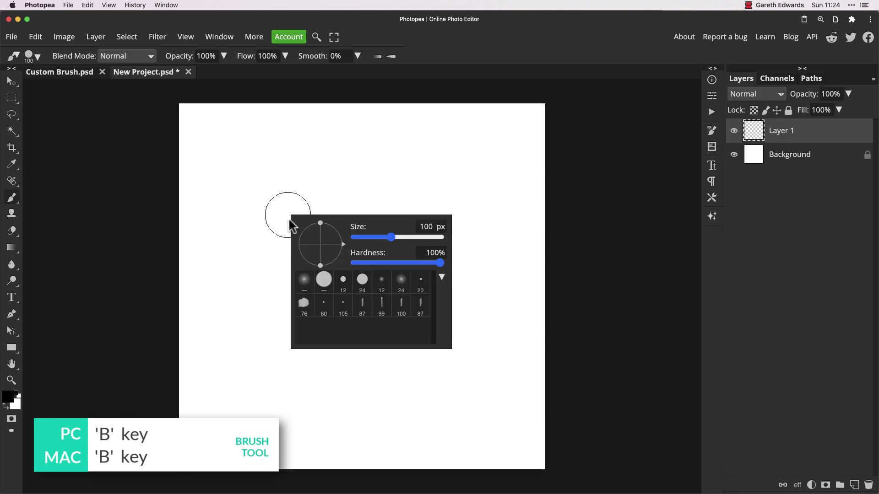
right_click(289, 219)
left_click(267, 191)
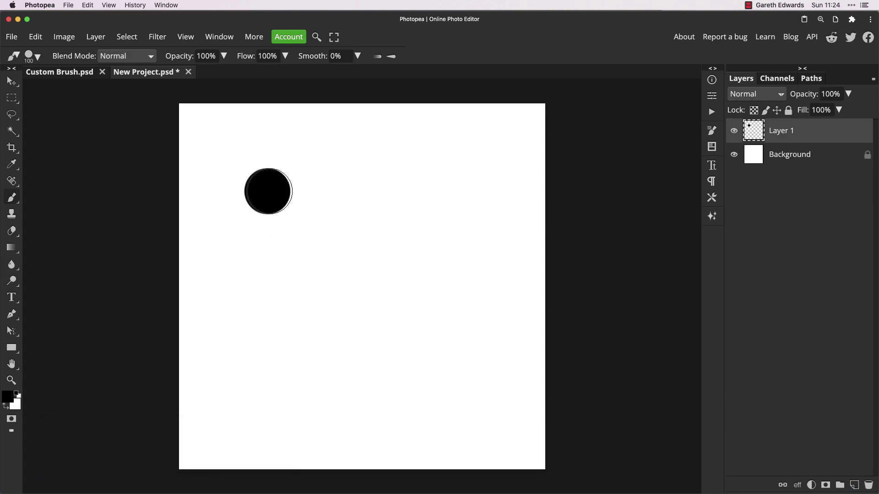
left_click(459, 157)
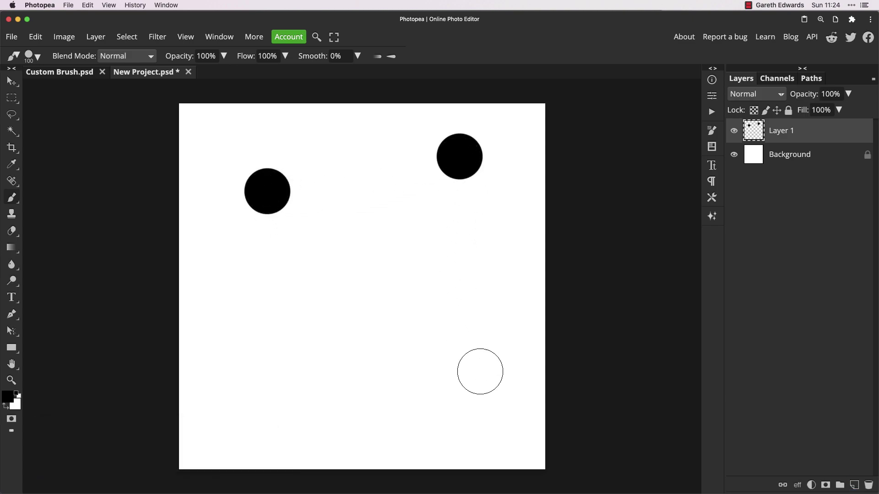
left_click(484, 374)
left_click(418, 291)
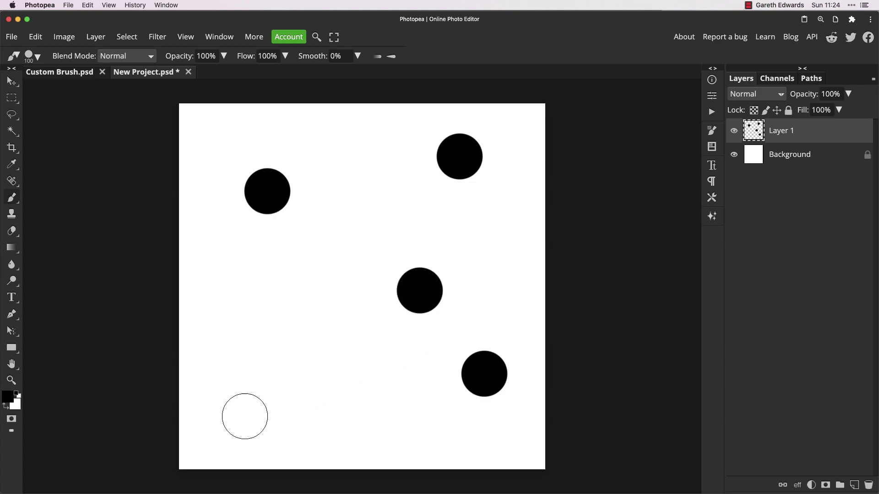
left_click(237, 425)
Step: Add smaller dots in the gaps between the large ones, three at 50 px and the rest at 30 px
key("bracketleft")
key("bracketleft")
key("bracketleft")
key("bracketleft")
left_click(265, 392)
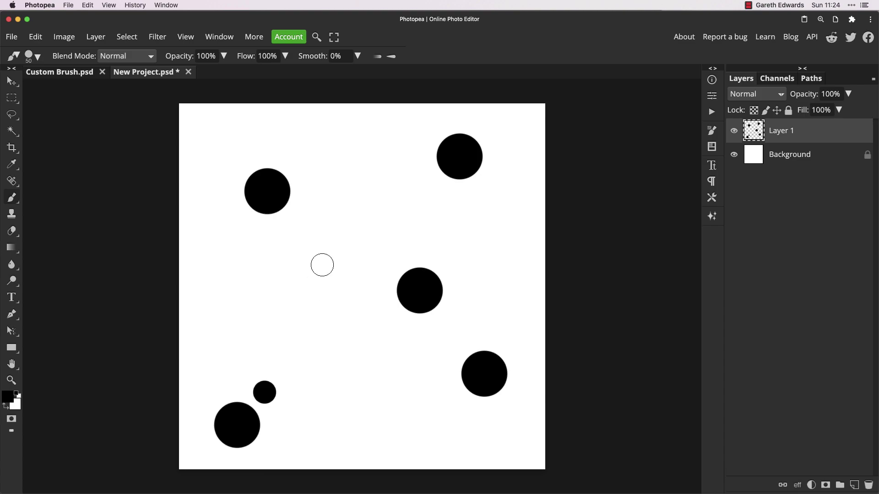
left_click(355, 163)
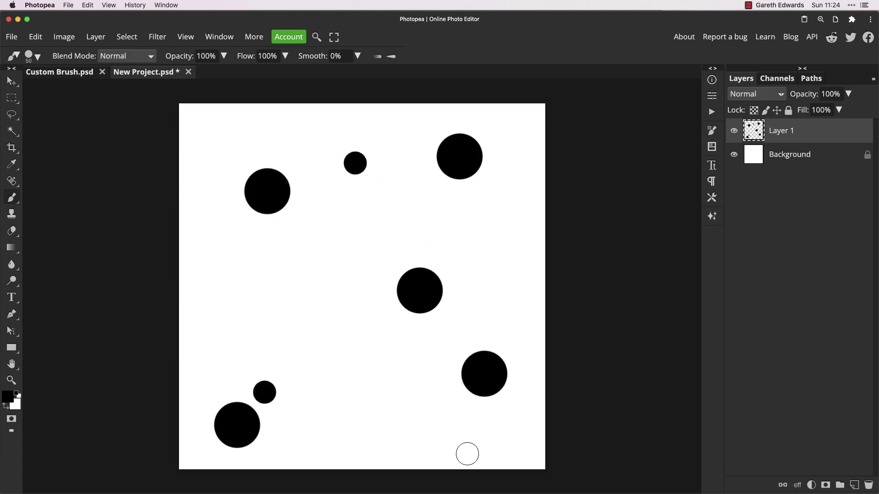
left_click(406, 450)
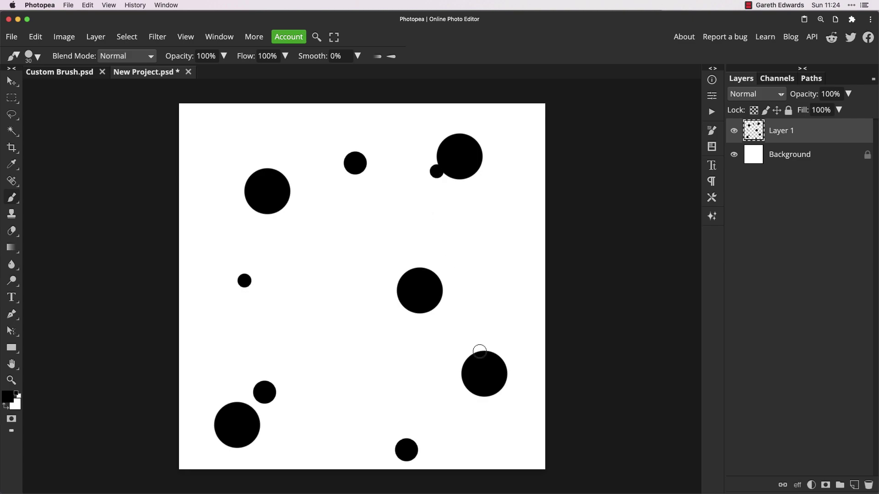
left_click(347, 315)
left_click(186, 113)
Step: Add two 60 px dots beside the canvas centre and right edge, and one 70 px dot near the left edge
key("bracketright")
key("bracketright")
key("bracketright")
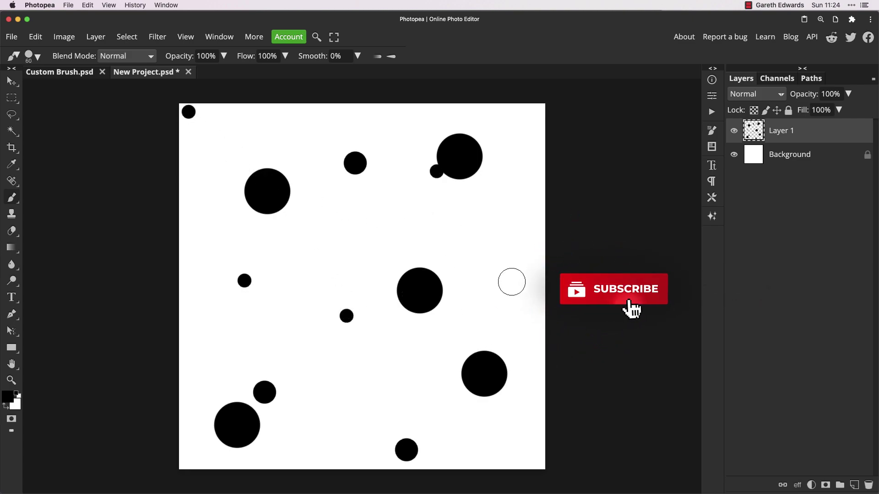
left_click(501, 273)
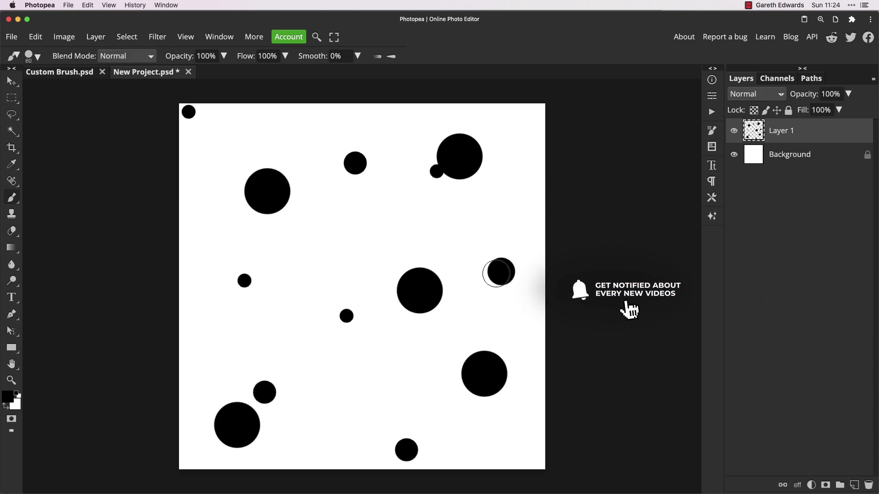
left_click(334, 304)
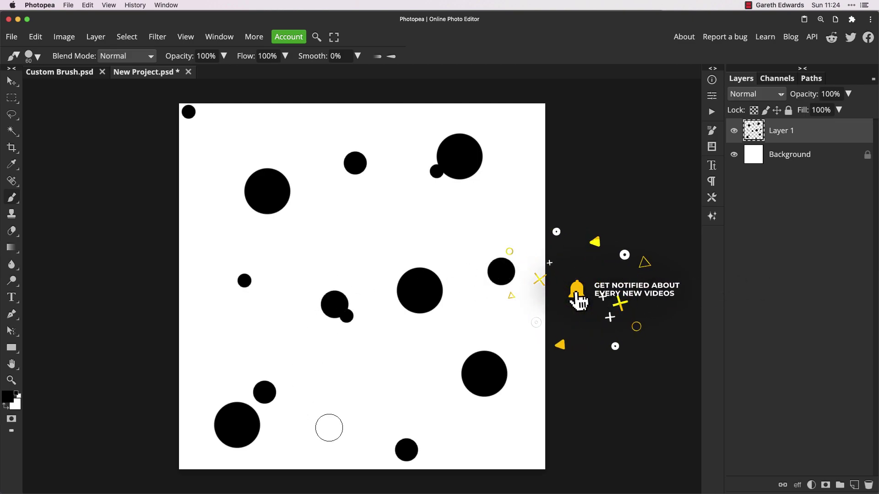
key("bracketright")
key("bracketright")
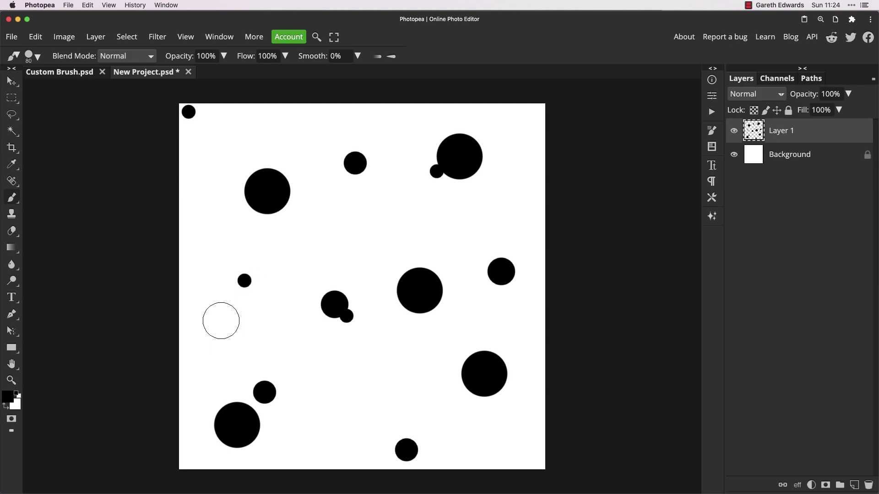
key("bracketleft")
left_click(201, 324)
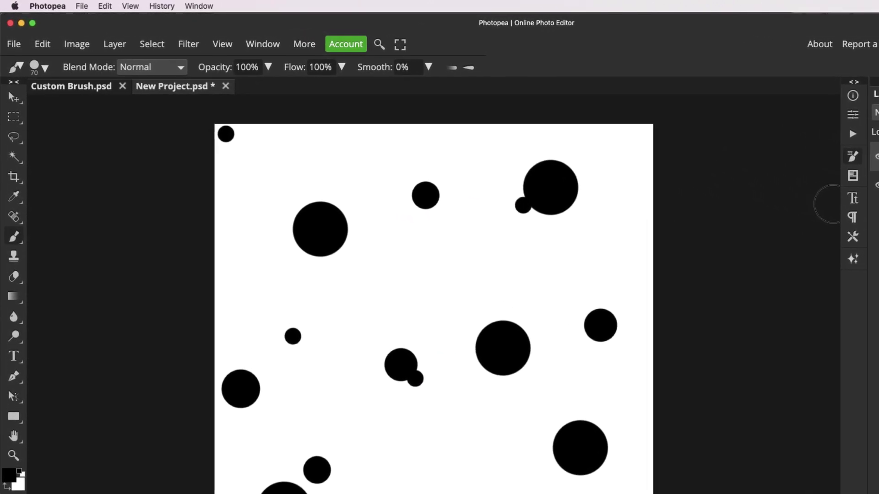
Step: Define the dot artwork as a new brush and check its entry among the brush presets
left_click(49, 46)
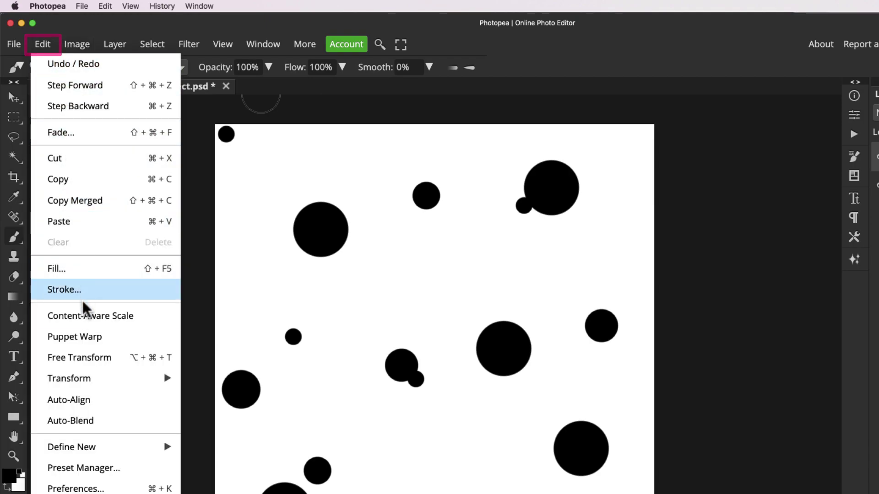
mouse_move(89, 447)
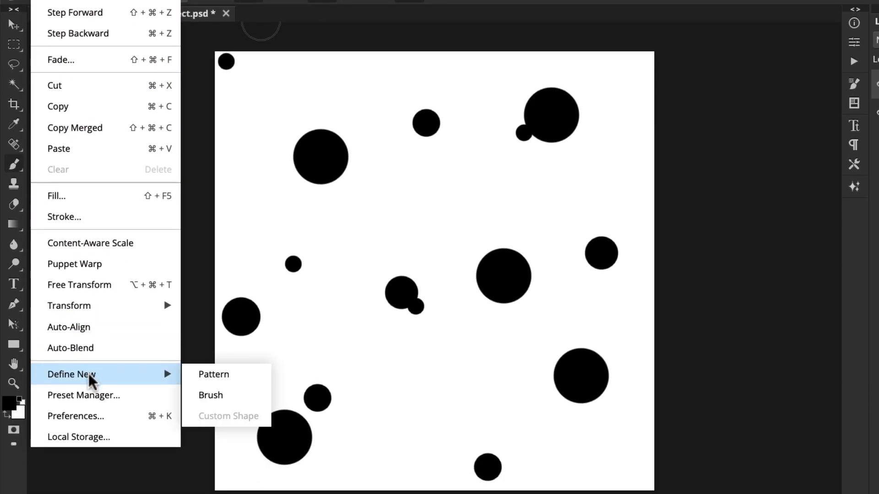
left_click(217, 391)
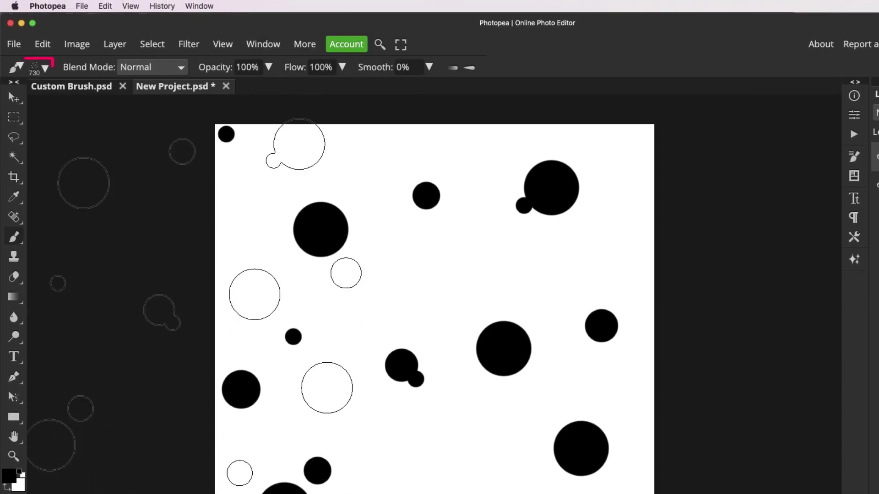
left_click(44, 67)
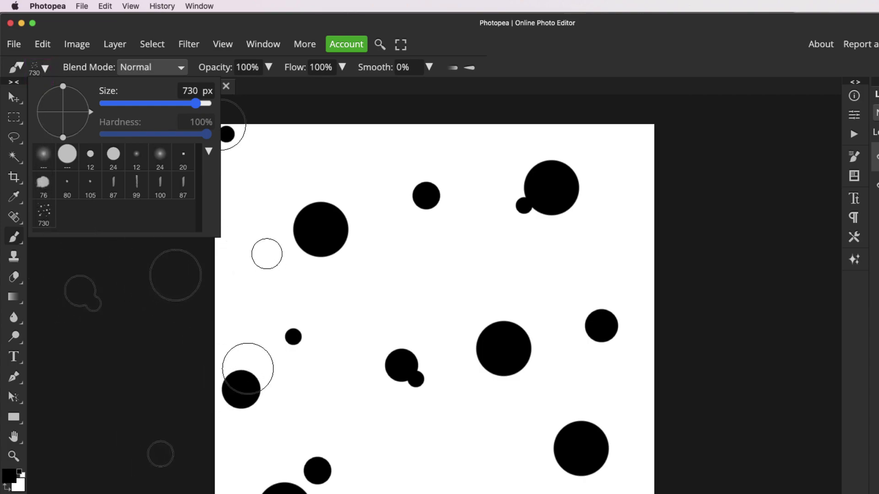
key("Escape")
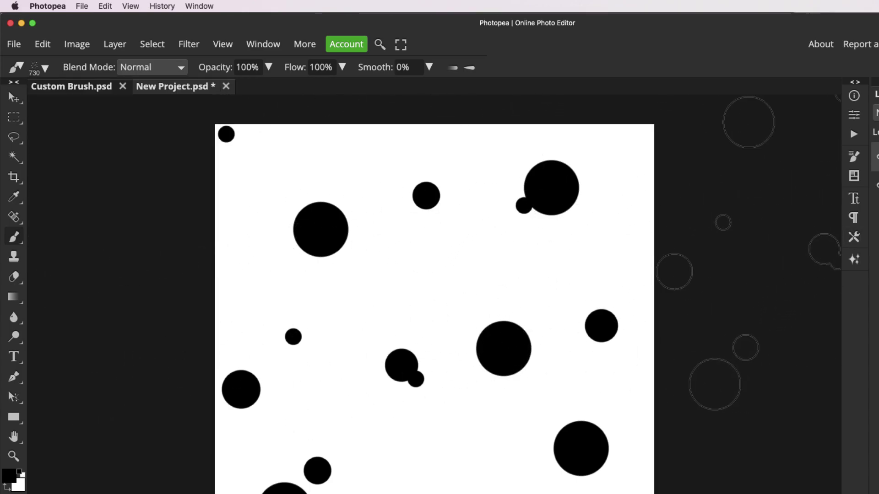
Step: Switch to the Custom Brush.psd document and reduce the dot brush's size to 250 px
left_click(85, 89)
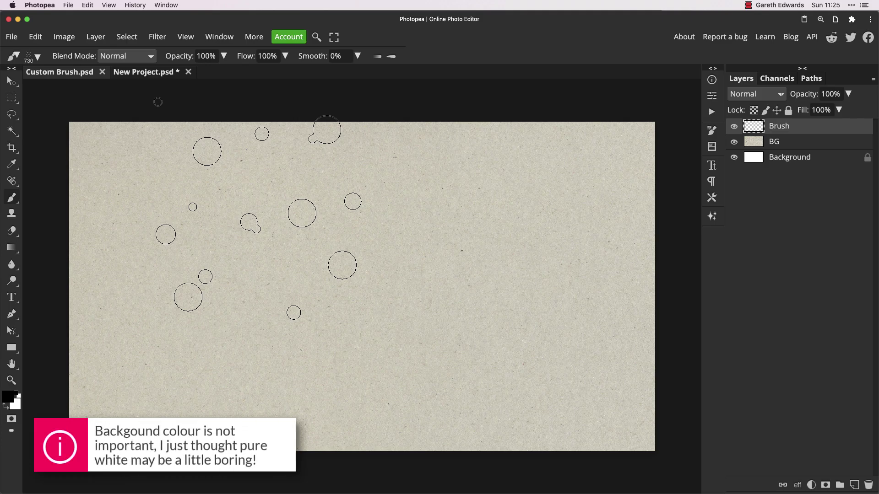
key("bracketleft")
key("bracketleft")
key("bracketleft")
key("bracketleft")
key("bracketleft")
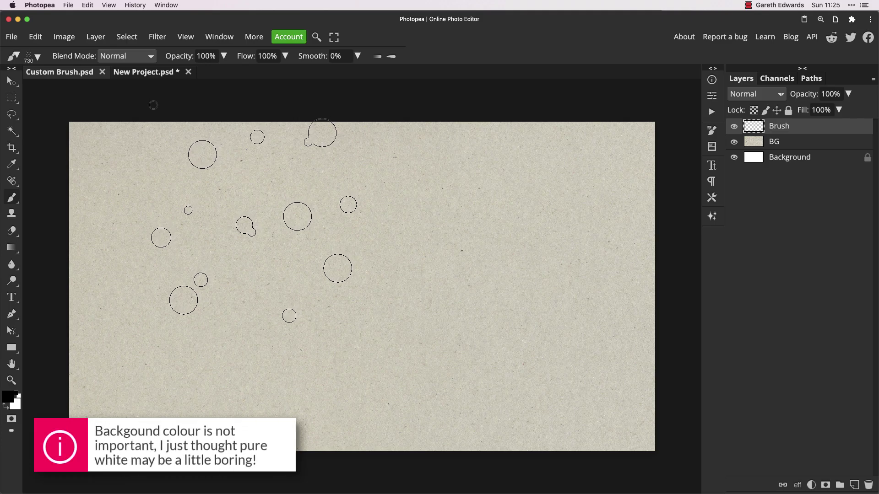
key("bracketleft")
Step: Test the dot brush on the Brush layer with two single stamps and a continuous horizontal stroke beside them
left_click(139, 188)
left_click(226, 185)
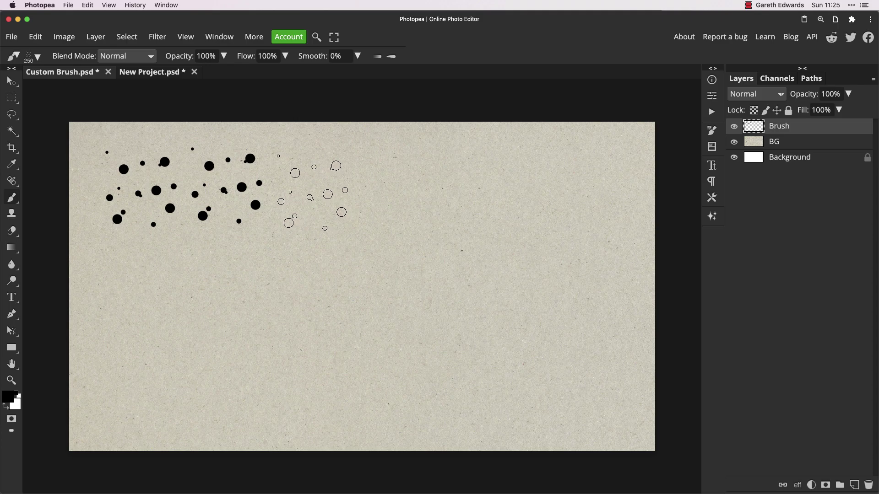
left_click_drag(305, 183, 451, 184)
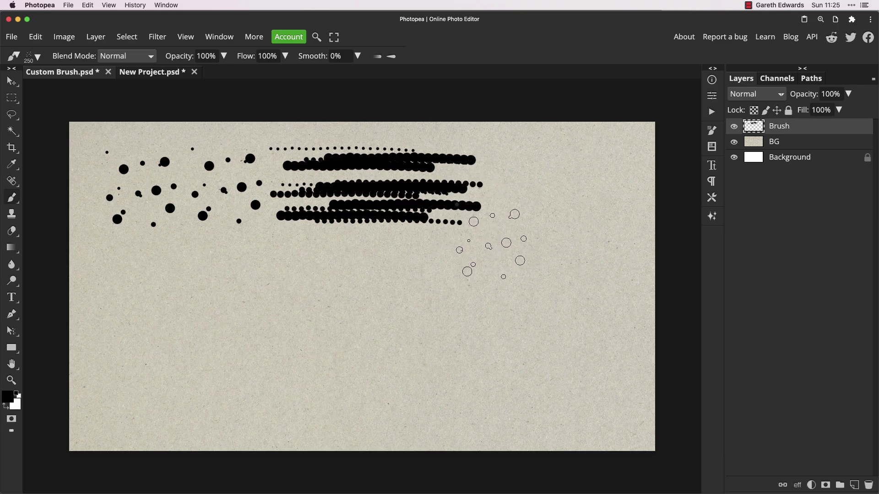
Step: Clear everything painted on the Brush layer and remove the selection
key("super+a")
key("BackSpace")
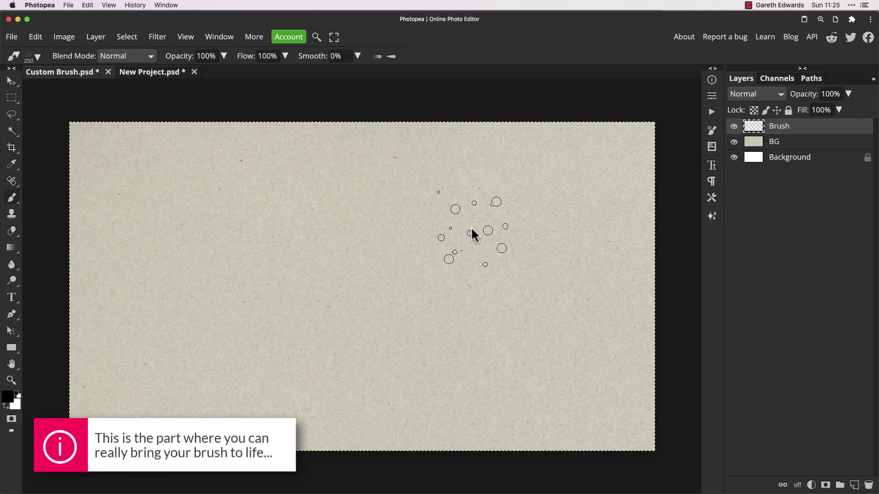
key("super+d")
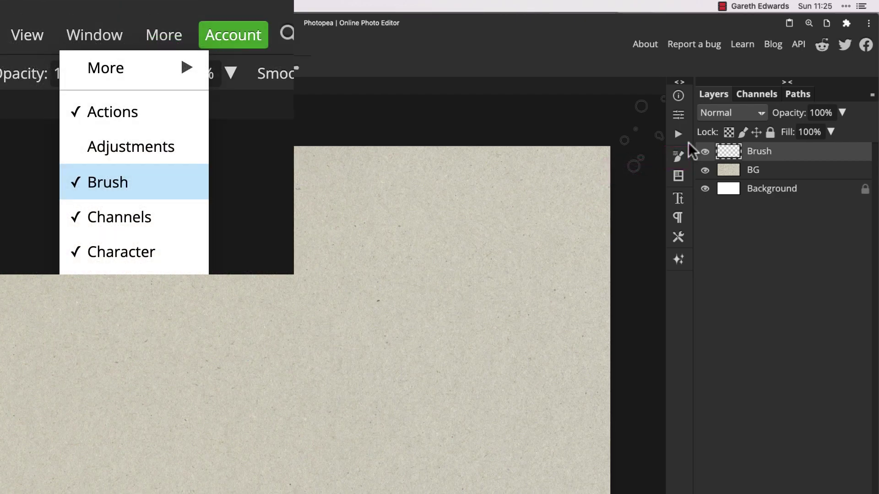
Step: Enable Tip Dynamics for the dot brush and set Size Jitter to 66%
left_click(677, 155)
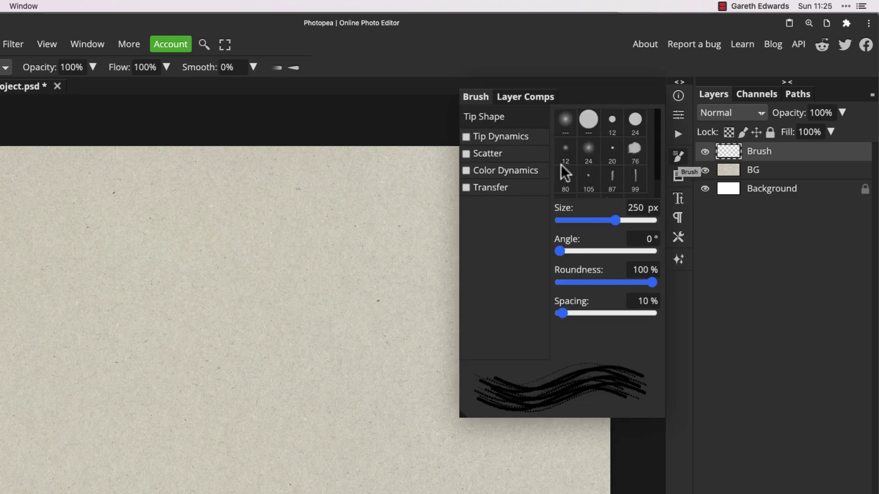
left_click(499, 136)
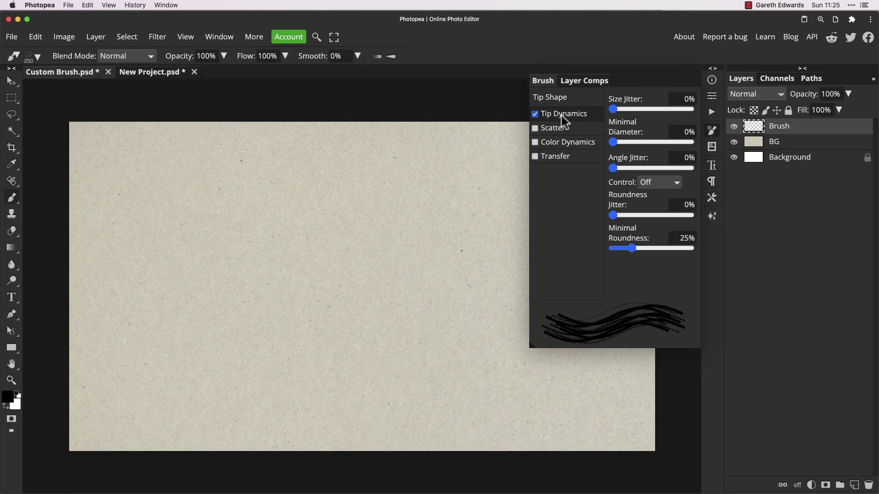
left_click_drag(612, 109, 664, 109)
Step: Reduce the brush size to 125 px and paint a horizontal test stroke across the canvas's upper left area
key("bracketleft")
key("bracketleft")
key("bracketleft")
key("bracketleft")
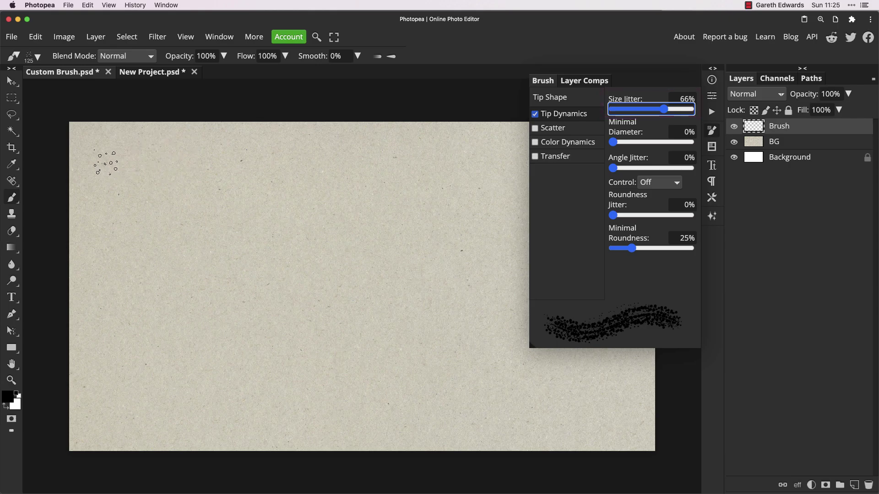
left_click_drag(105, 166, 317, 169)
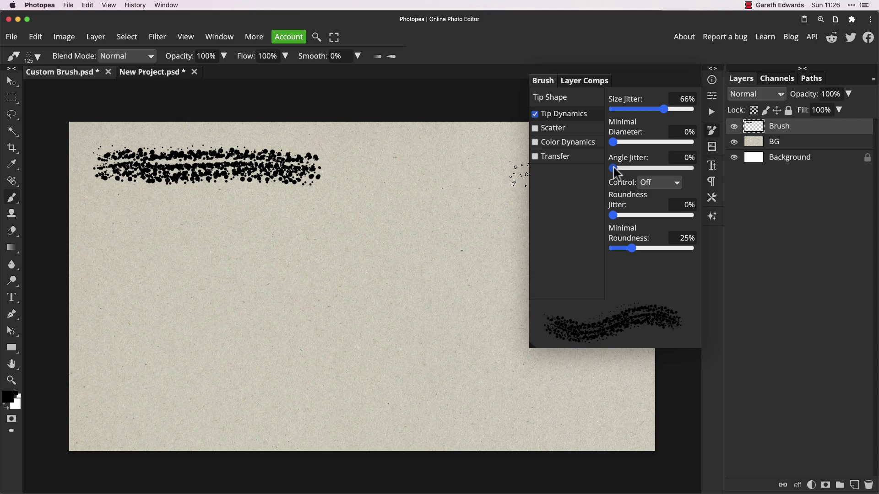
Step: Set Size Jitter to 30% and Angle Jitter to 100%, and paint a second horizontal stroke below the first
left_click_drag(662, 110, 636, 113)
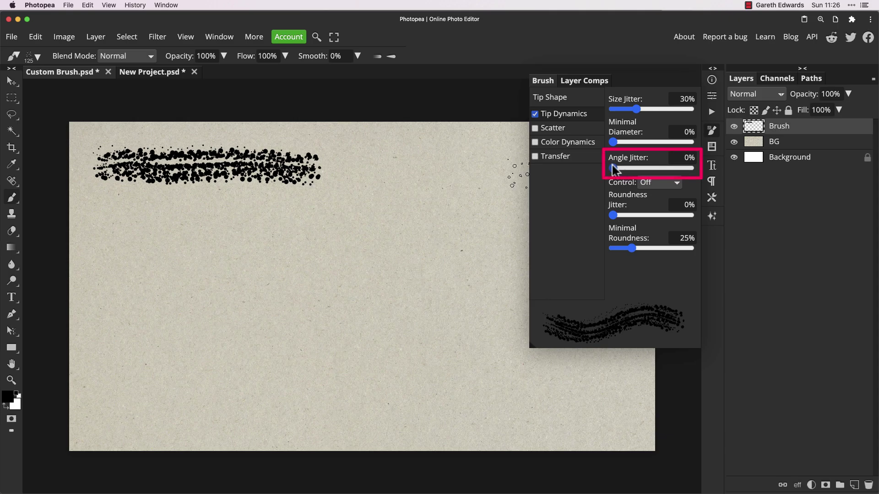
left_click_drag(613, 170, 692, 169)
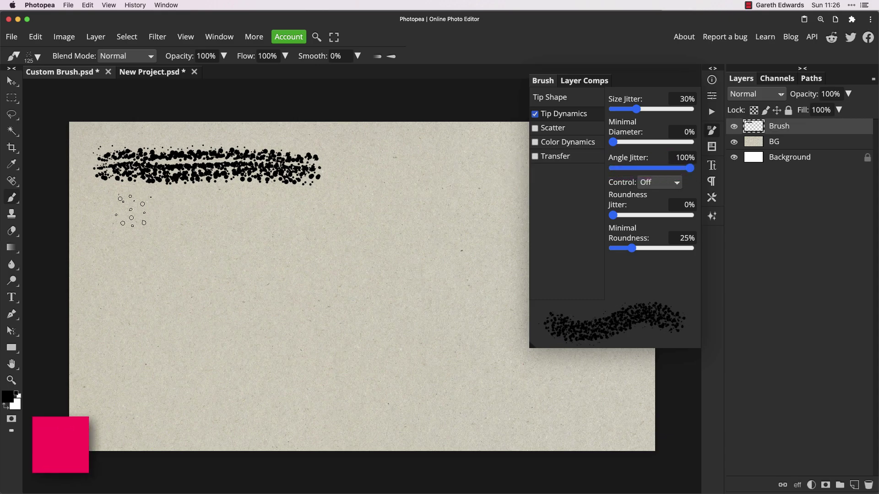
left_click_drag(107, 223, 326, 223)
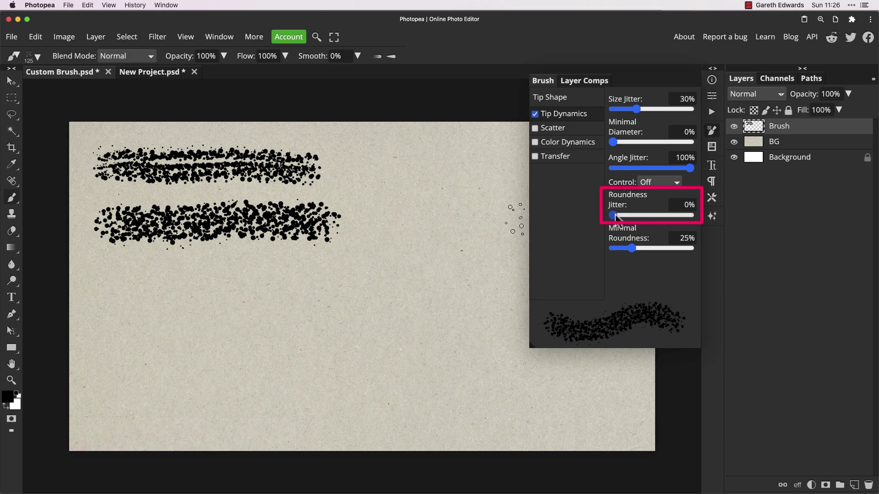
Step: Set Roundness Jitter to 95% and paint a third horizontal stroke below the second
left_click_drag(613, 215, 646, 219)
left_click(681, 216)
left_click_drag(99, 285, 330, 285)
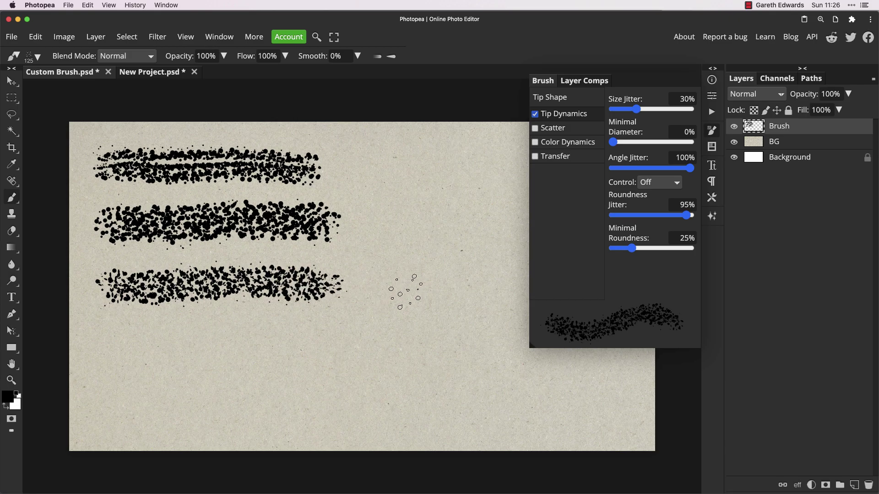
Step: Set the brush's Roundness Jitter to 30%
left_click(673, 206)
type("3")
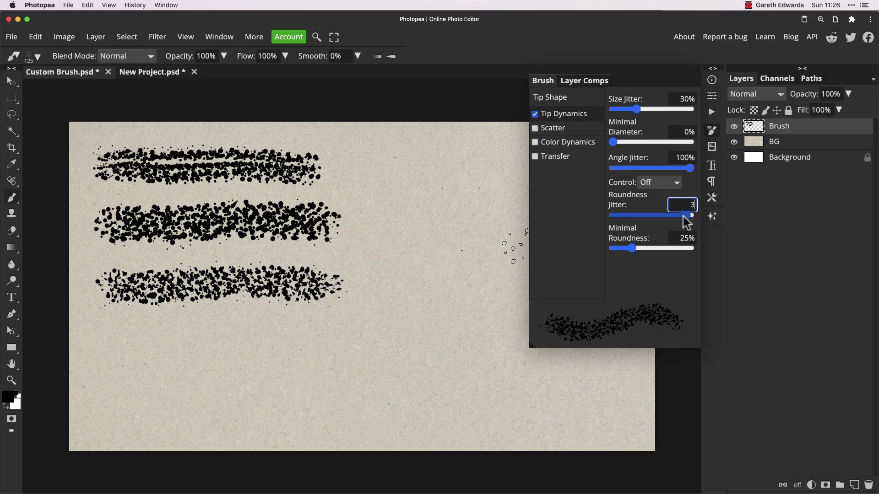
type("0")
key("Return")
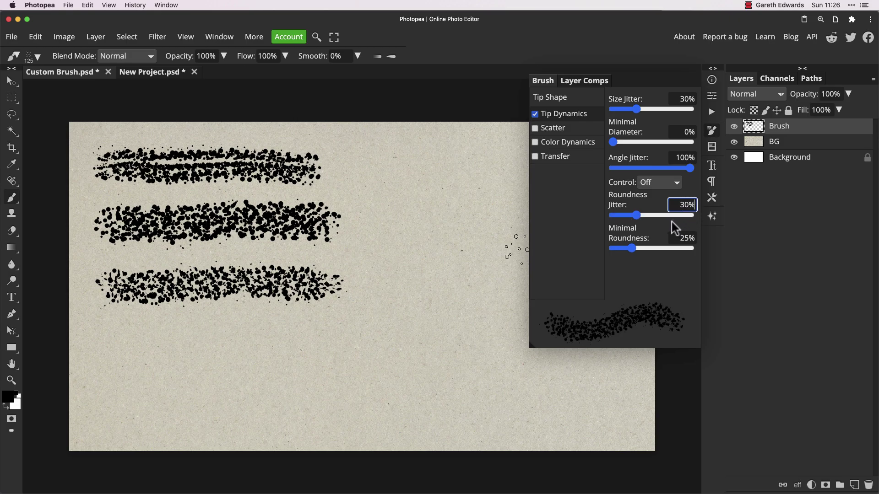
Step: Enable Scatter, set Position Jitter to 90%, and paint a fourth horizontal test stroke below the third
left_click(536, 129)
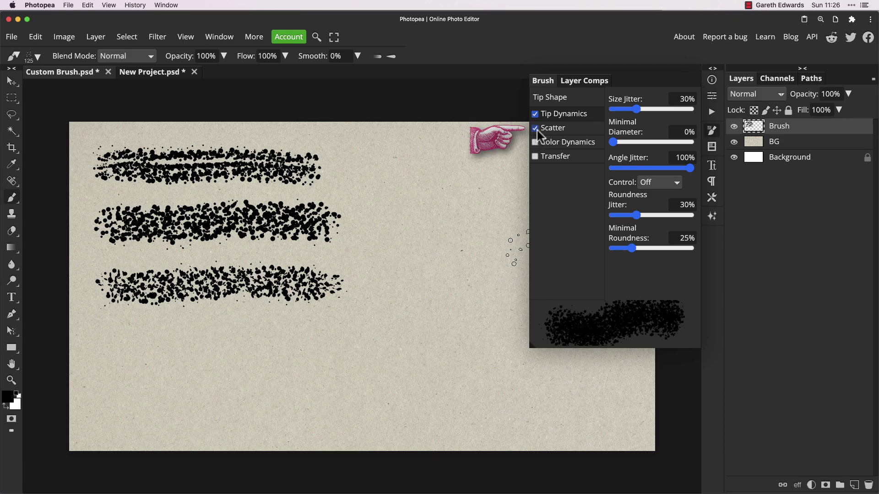
left_click(548, 129)
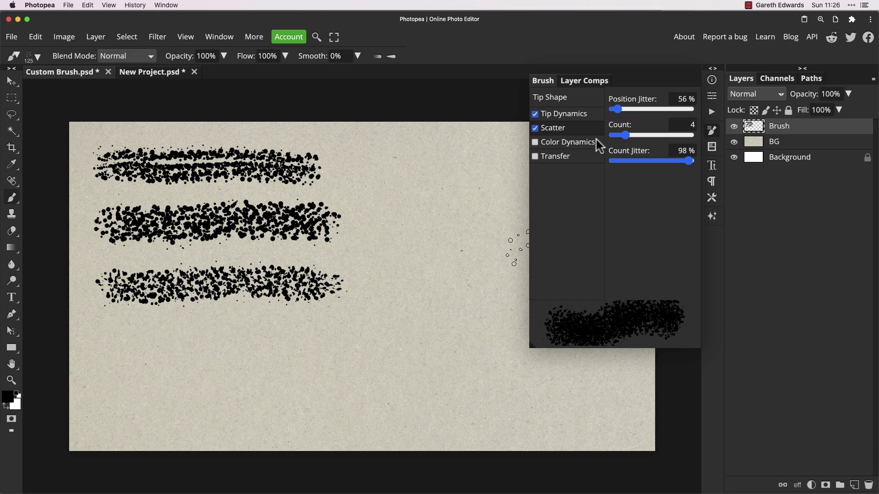
left_click_drag(616, 110, 619, 111)
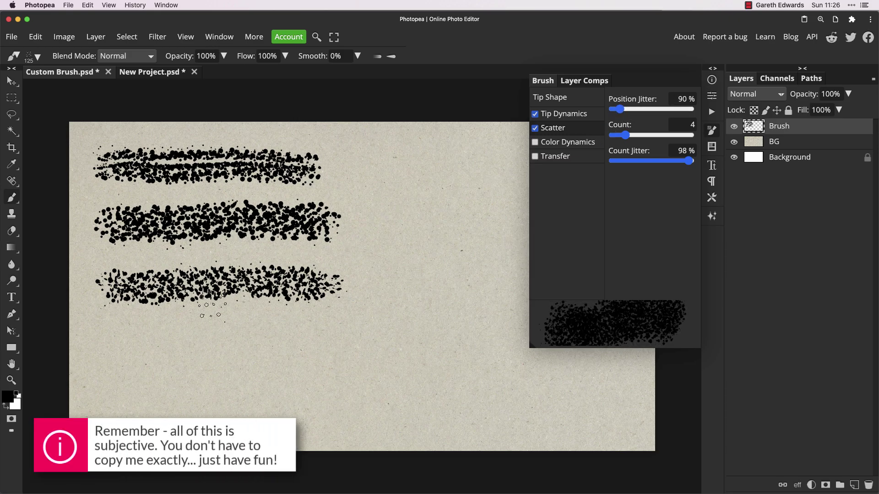
left_click_drag(117, 364, 375, 360)
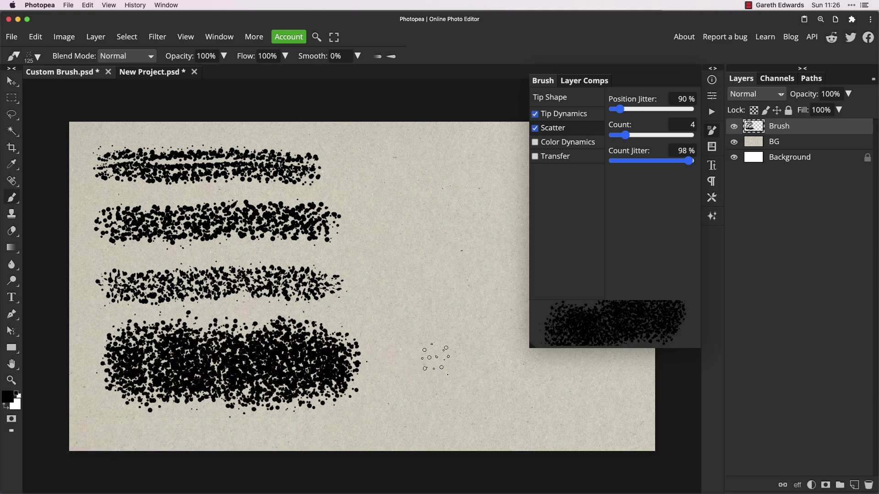
Step: Paint two test strokes on the empty area beside the existing ones, first with Scatter Count 1, the lower one with Position Jitter reduced to 24%
left_click_drag(428, 292, 298, 284)
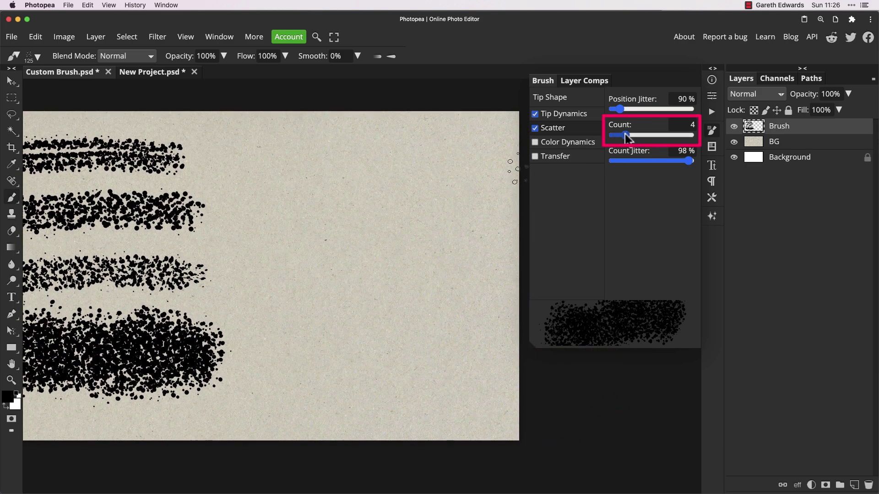
left_click_drag(624, 135, 607, 134)
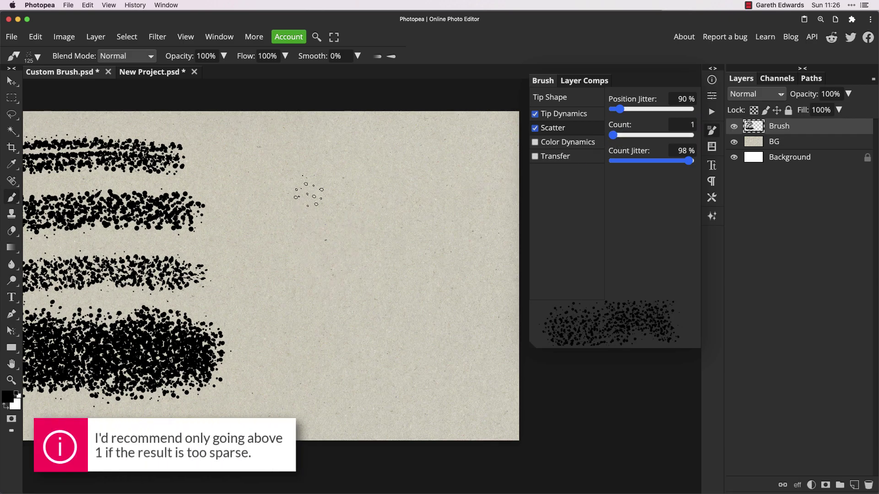
left_click_drag(254, 160, 478, 169)
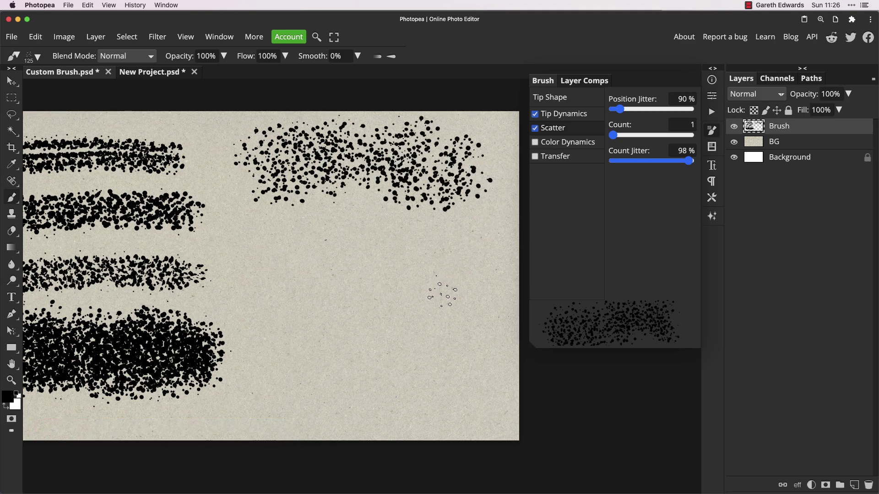
left_click_drag(618, 109, 614, 110)
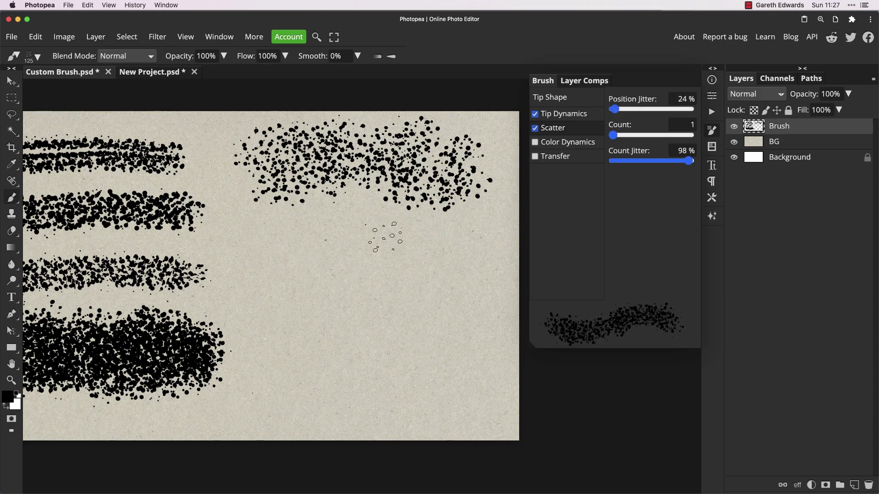
left_click_drag(251, 252, 475, 256)
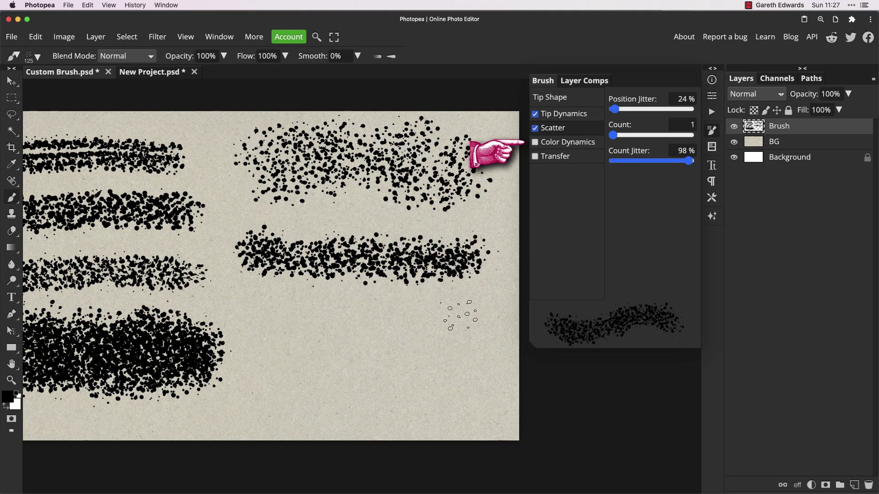
Step: Enable Color Dynamics, set Foreground/Background Jitter to 41%, and paint a test stroke below the last one
left_click(535, 142)
left_click(561, 143)
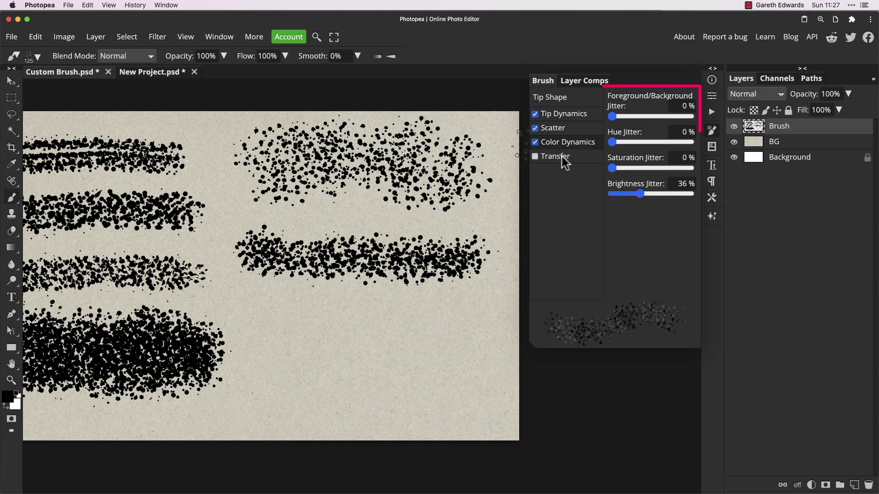
left_click_drag(613, 118, 656, 118)
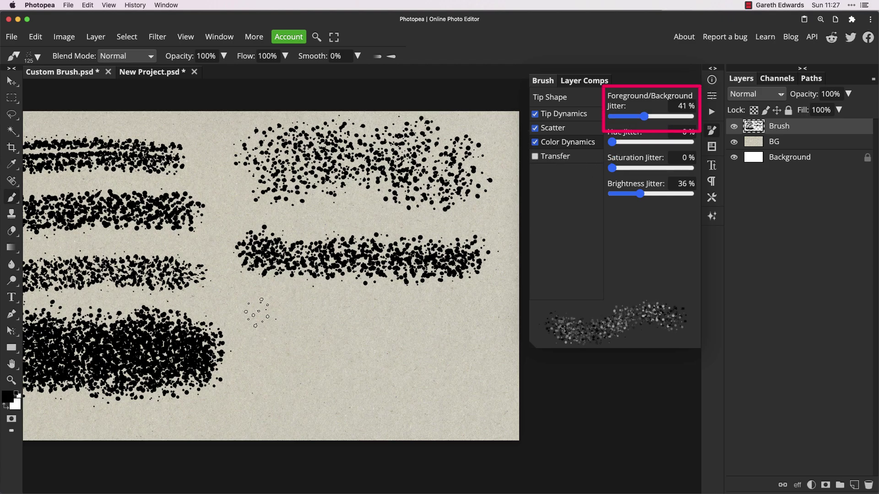
mouse_move(255, 322)
left_mouse_down()
mouse_move(465, 316)
mouse_move(465, 338)
left_mouse_up()
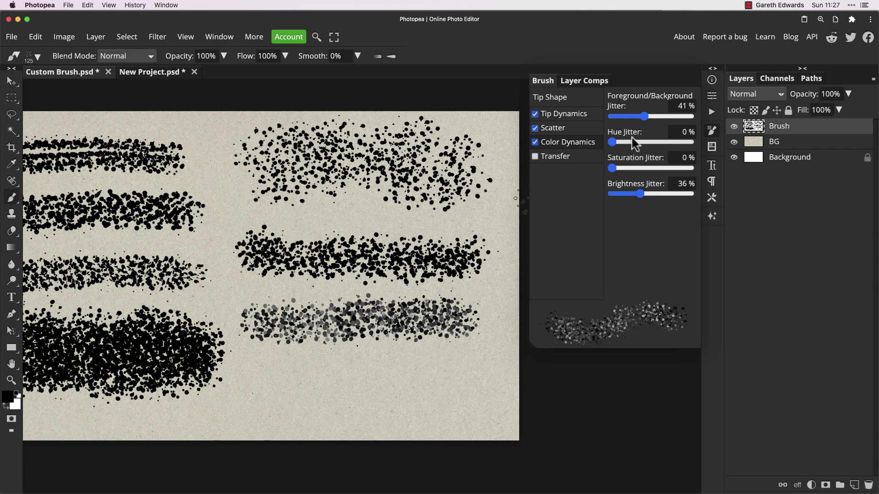
Step: Paint another test stroke below using a red foreground color, 0% Foreground/Background Jitter and 93% Hue Jitter
left_click_drag(643, 116, 610, 117)
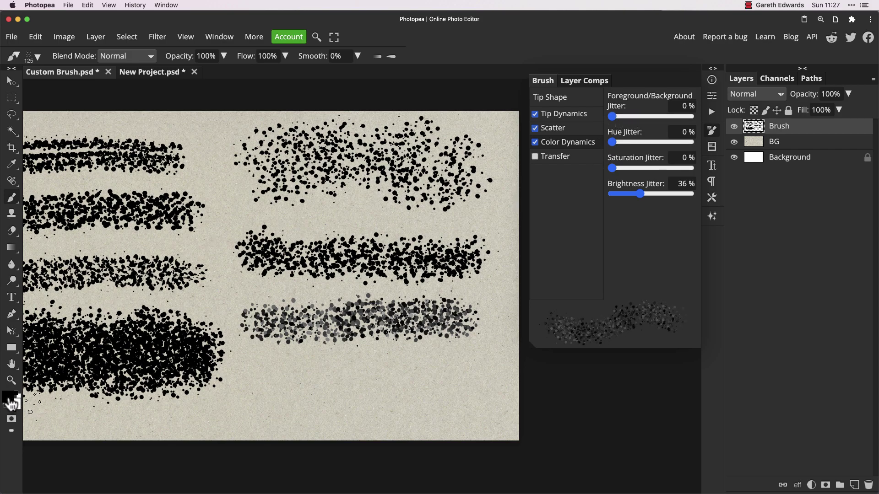
left_click(8, 397)
left_click(220, 159)
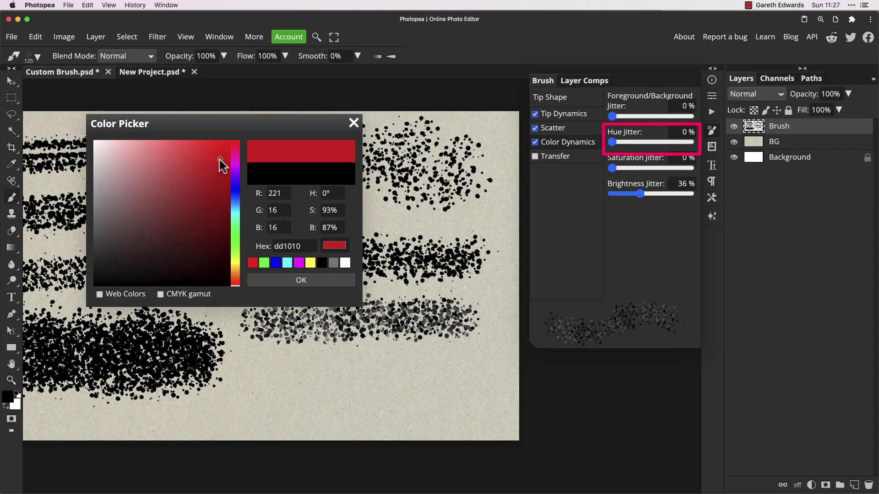
left_click(278, 280)
left_click_drag(611, 142, 686, 143)
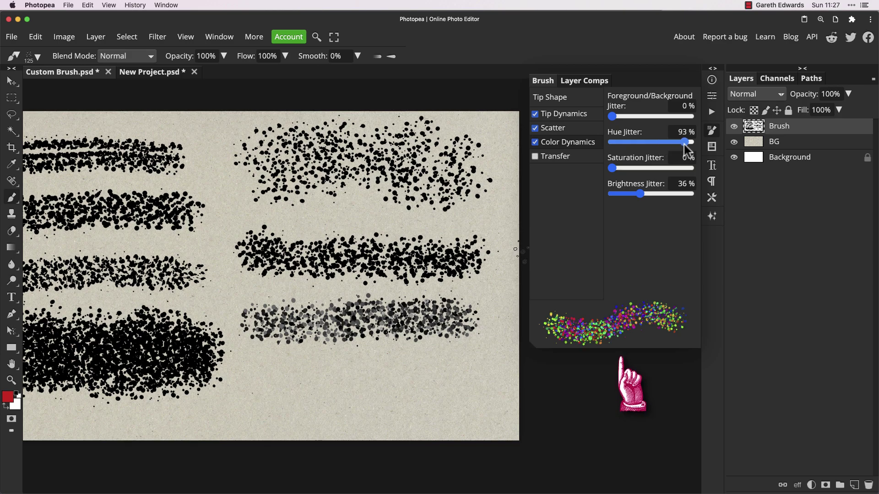
mouse_move(243, 378)
left_mouse_down()
mouse_move(461, 377)
mouse_move(251, 378)
left_mouse_up()
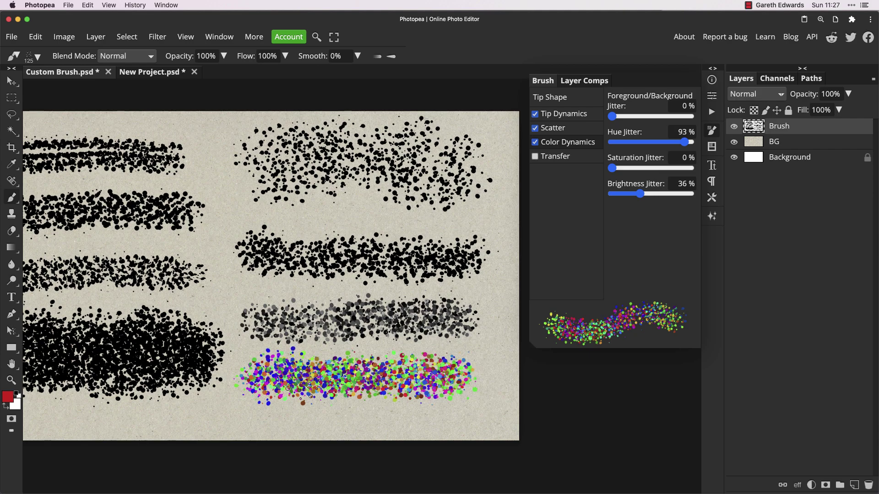
Step: Clear all test strokes from the Brush layer and remove the selection
key("super+a")
key("Delete")
key("super+d")
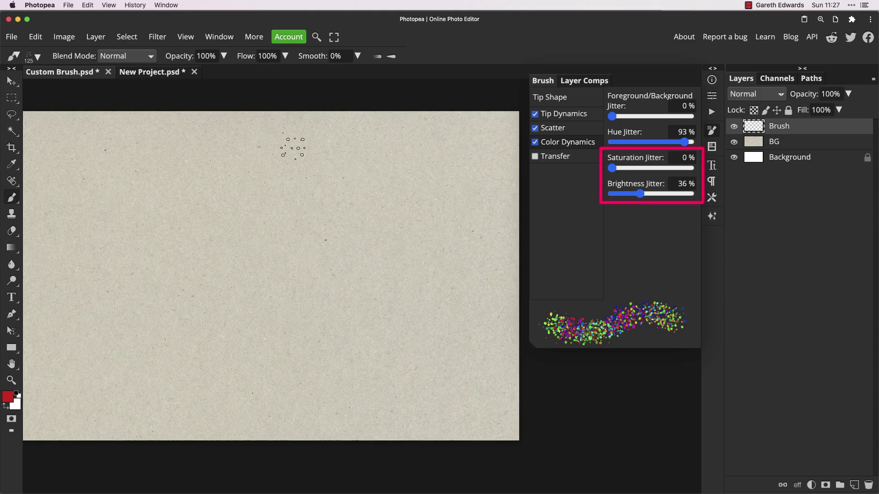
Step: With Saturation Jitter at 83% and Hue Jitter at 0%, paint two red test strokes, the lower one with Brightness Jitter at 88%
left_click(622, 168)
left_click(673, 169)
left_click(677, 169)
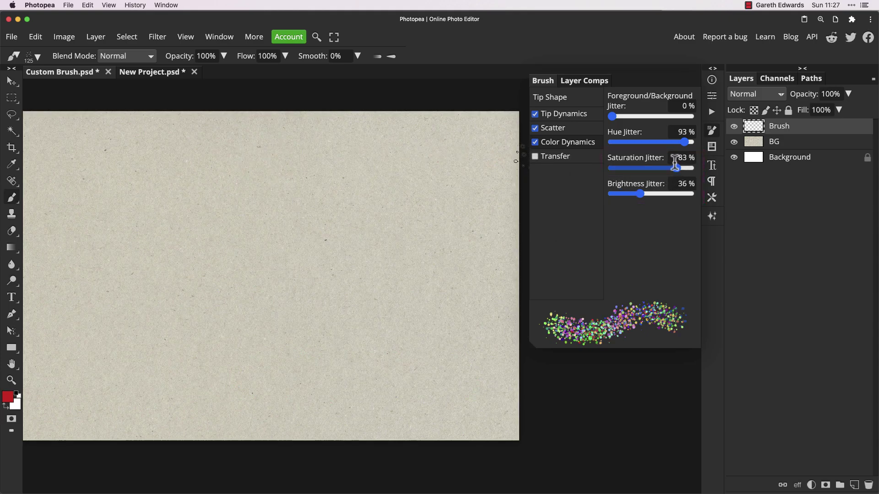
left_click(612, 143)
left_click_drag(123, 200, 386, 195)
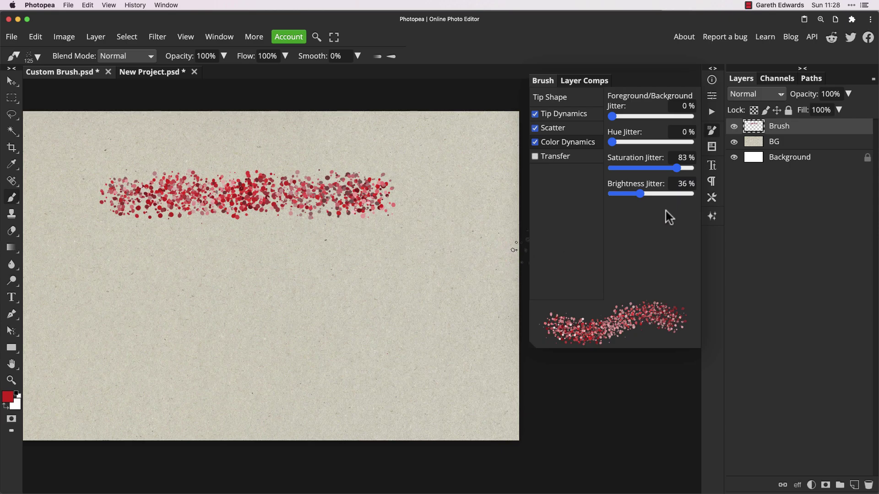
left_click_drag(641, 194, 681, 195)
left_click_drag(109, 274, 391, 273)
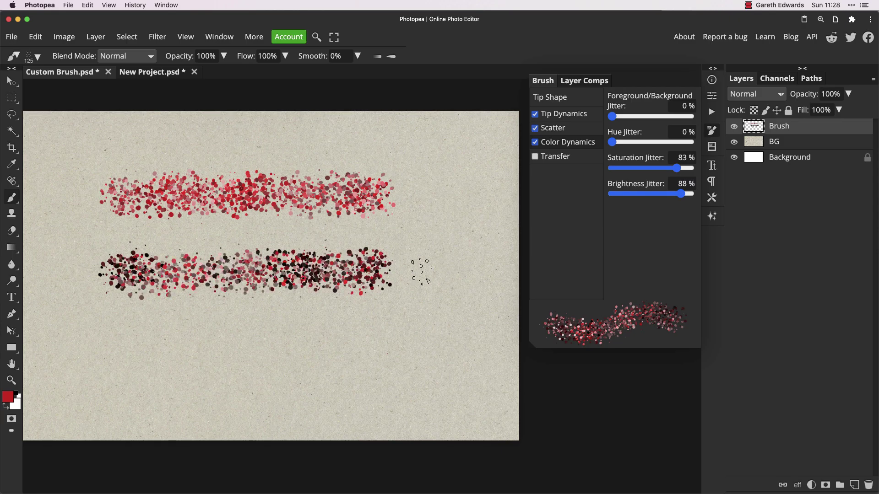
Step: Set Saturation Jitter and Brightness Jitter to 0%
left_click(676, 157)
type("0")
left_click(686, 183)
type("0")
key("Return")
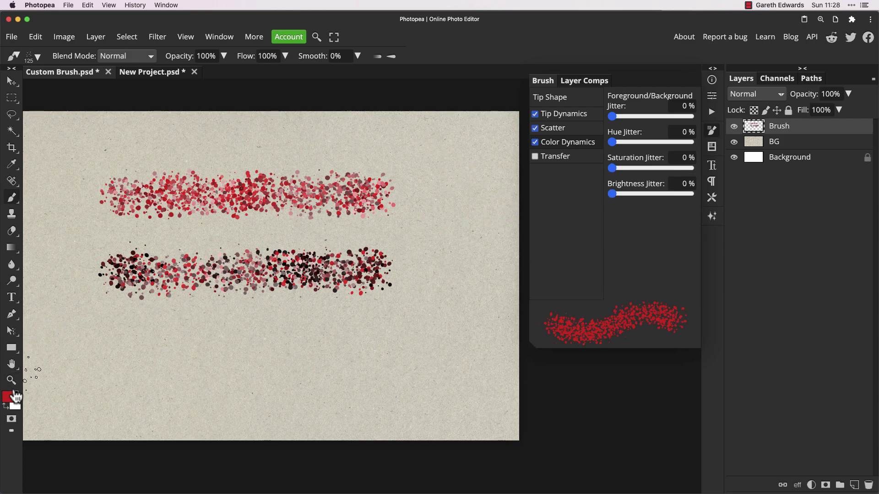
Step: Set the foreground color to black (000000)
left_click(8, 397)
left_click(112, 267)
left_click_drag(110, 269, 115, 287)
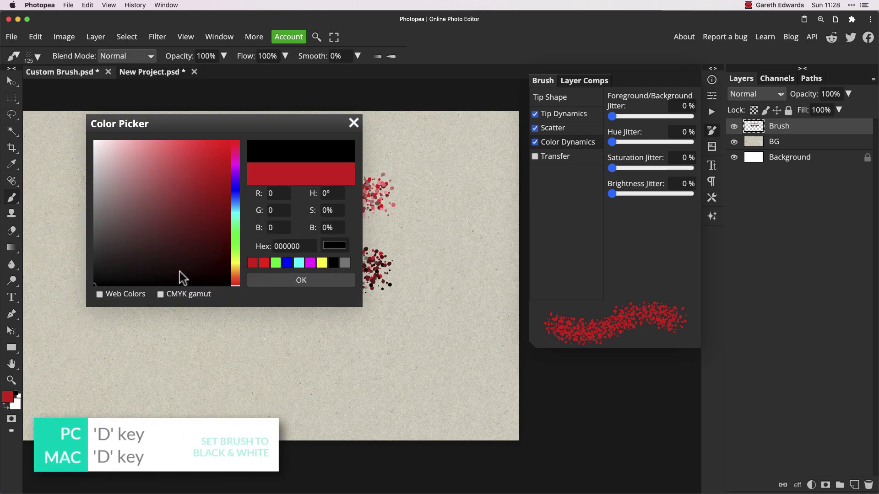
left_click(257, 280)
Step: Enable Transfer, set Opacity Jitter to 85%, and paint a black test stroke below the red ones
left_click(535, 156)
left_click(554, 156)
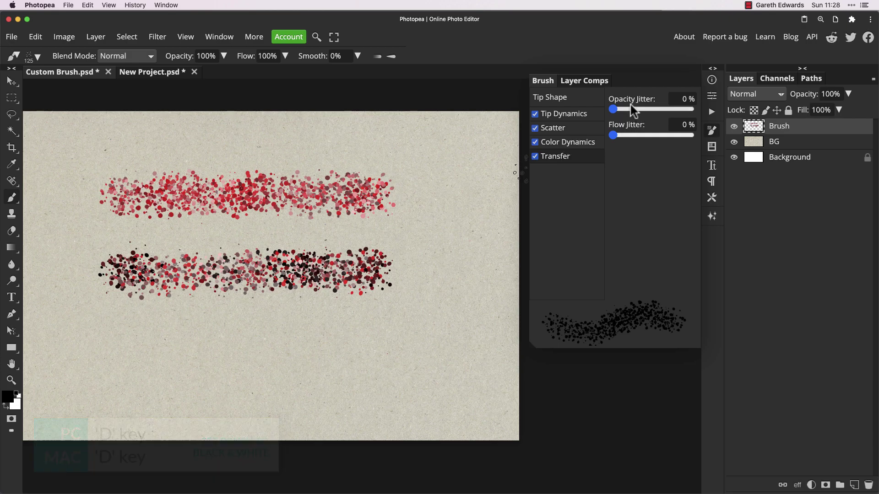
left_click_drag(612, 110, 679, 114)
mouse_move(113, 342)
left_mouse_down()
mouse_move(110, 350)
mouse_move(405, 350)
left_mouse_up()
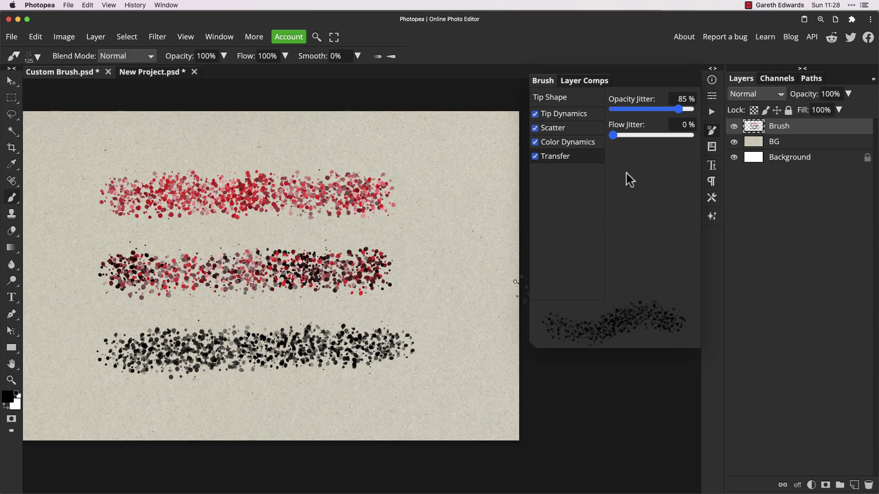
Step: Set the Transfer Opacity Jitter to 20%
left_click(678, 99)
type("20")
key("Return")
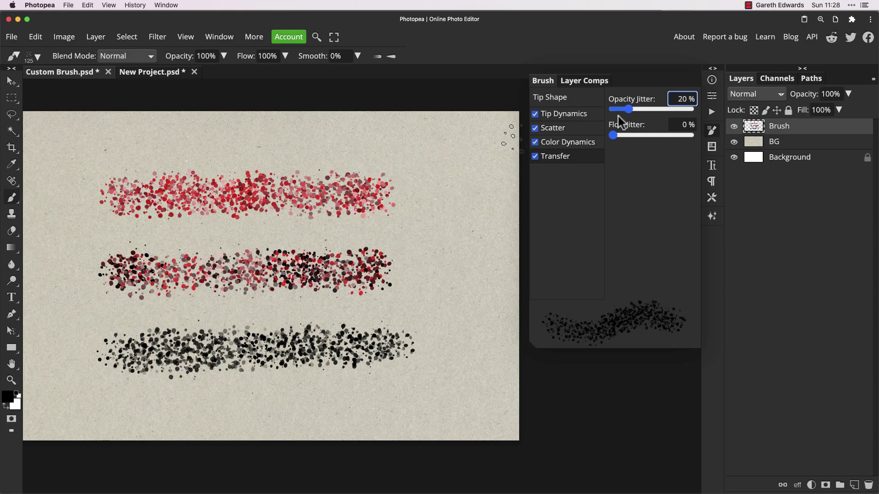
Step: Clear the Brush layer's test strokes, deselect, and paint one winding freehand stroke with the tuned brush
key("super+a")
key("Delete")
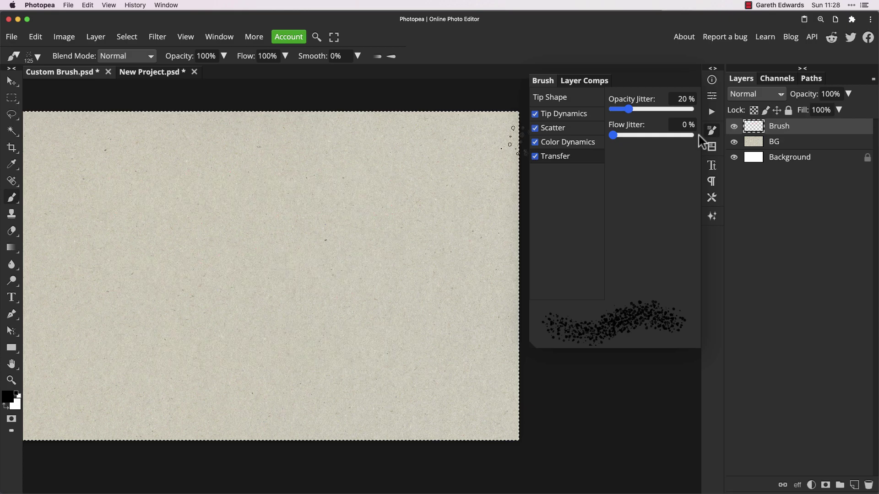
key("super+d")
mouse_move(177, 196)
left_mouse_down()
mouse_move(146, 247)
mouse_move(280, 202)
mouse_move(264, 291)
mouse_move(401, 215)
mouse_move(231, 314)
left_mouse_up()
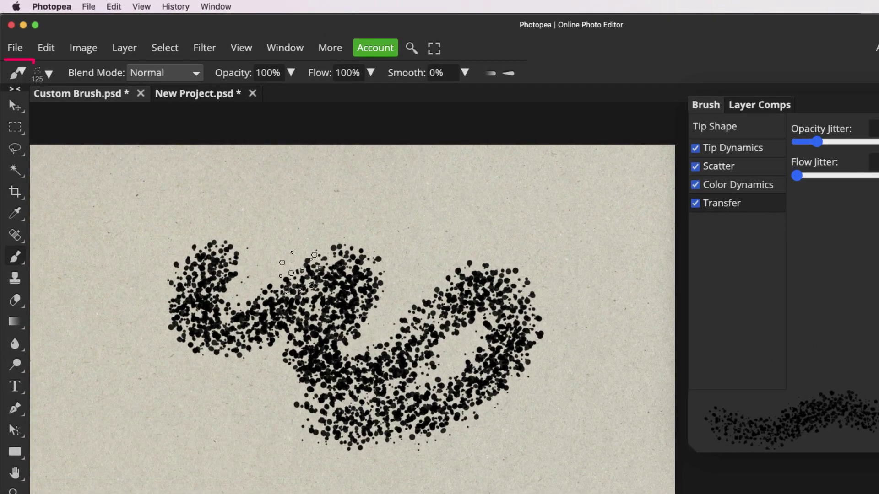
Step: Save the current brush settings as a new tool preset
left_click(23, 75)
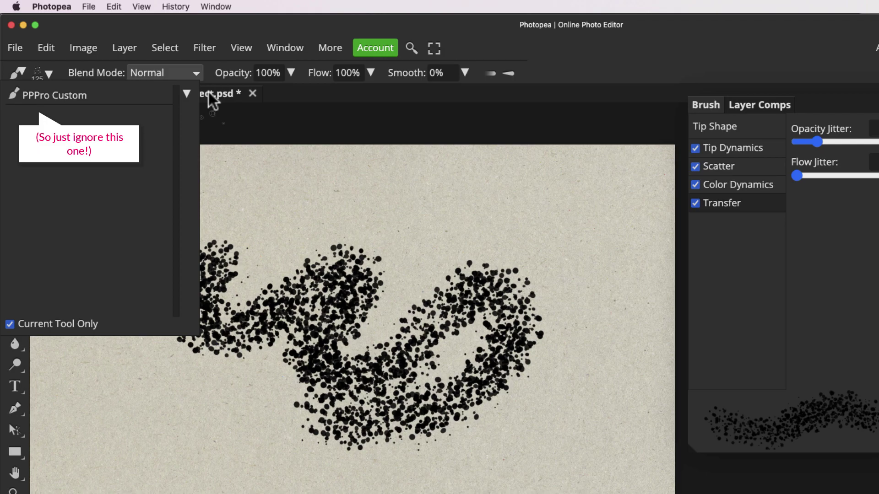
left_click(186, 93)
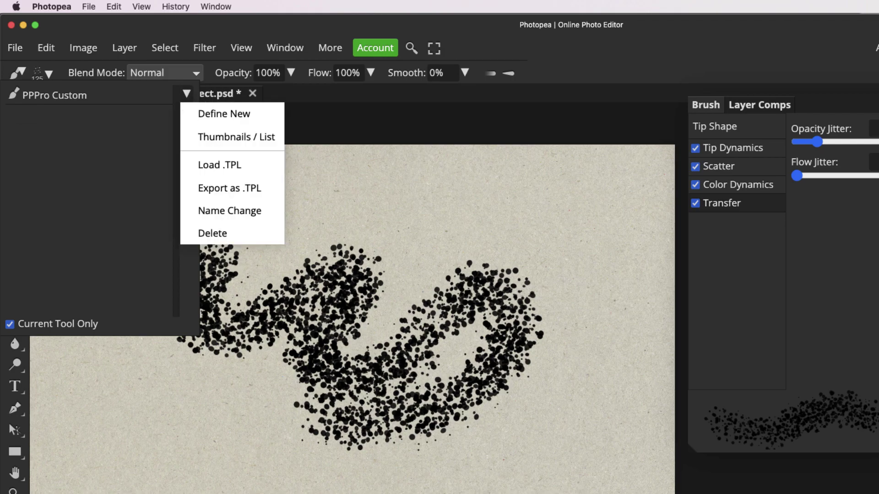
left_click(210, 115)
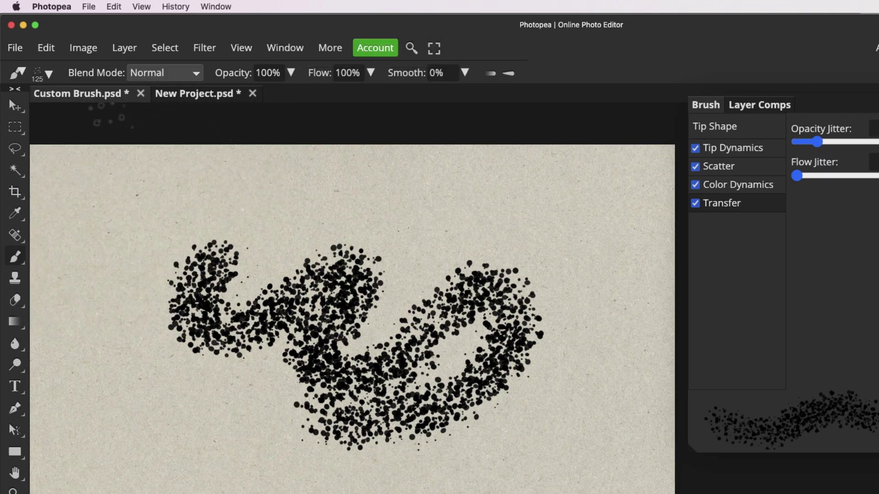
Step: Rename the tool preset "Brush Preset 125" as "PPPro custom spatter"
left_click(19, 72)
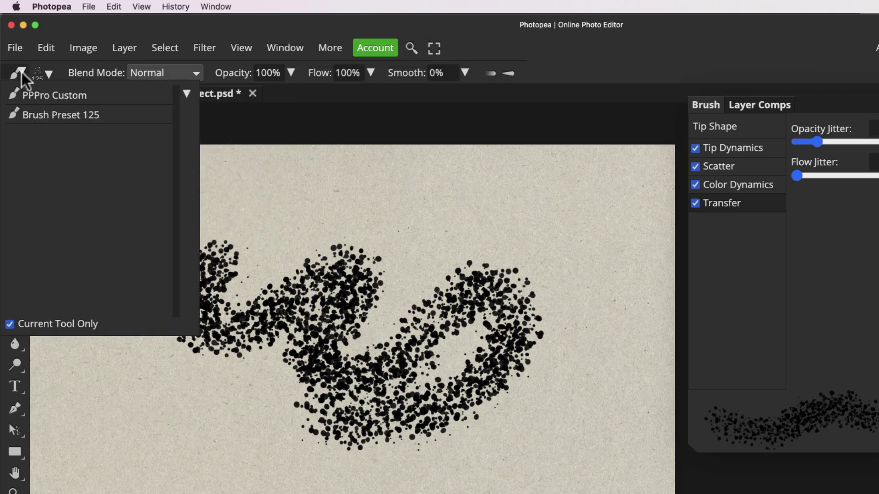
right_click(59, 115)
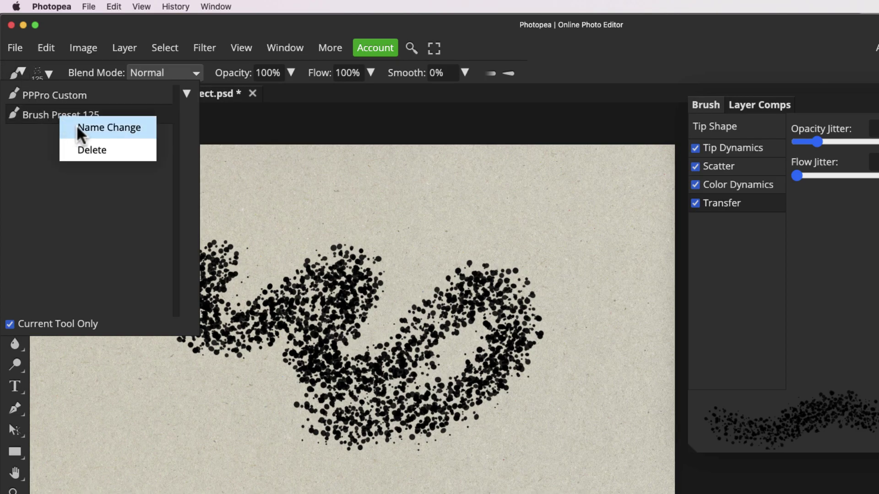
left_click(78, 129)
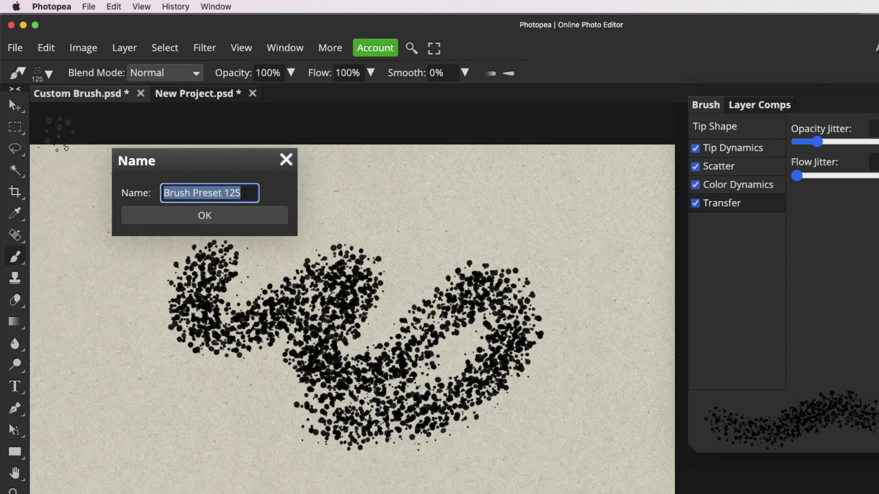
type("PPPro custom")
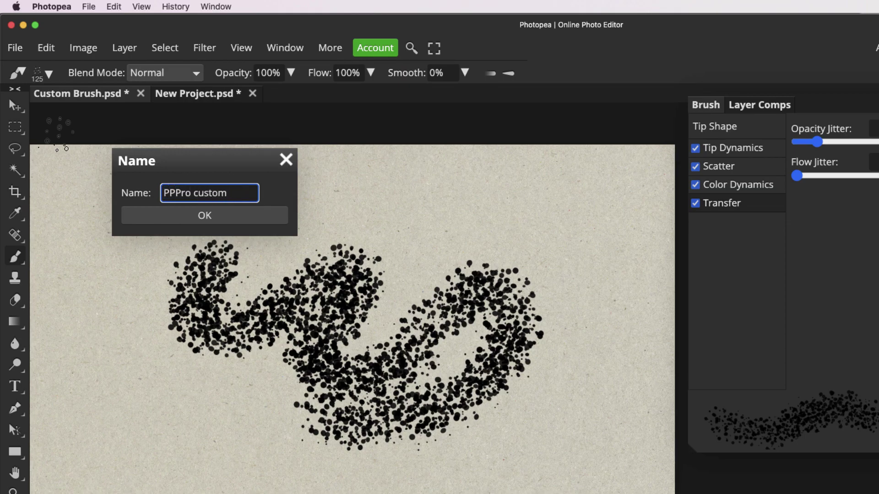
type(" spatter")
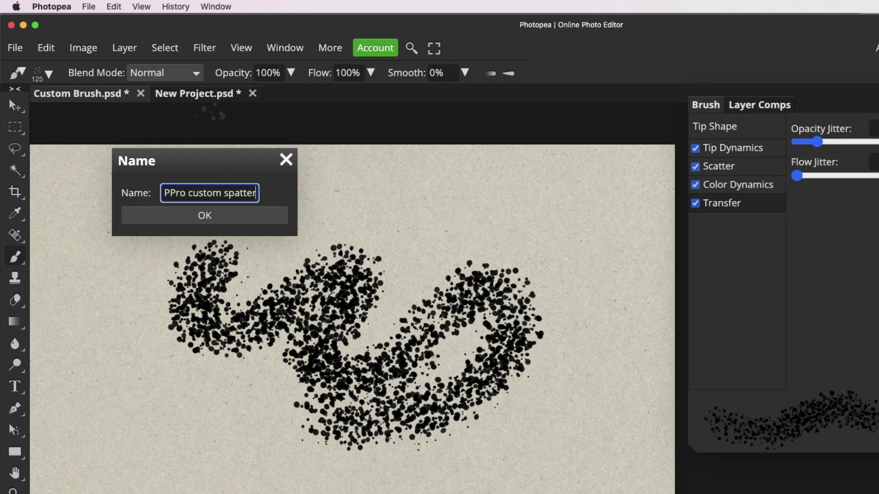
left_click(218, 211)
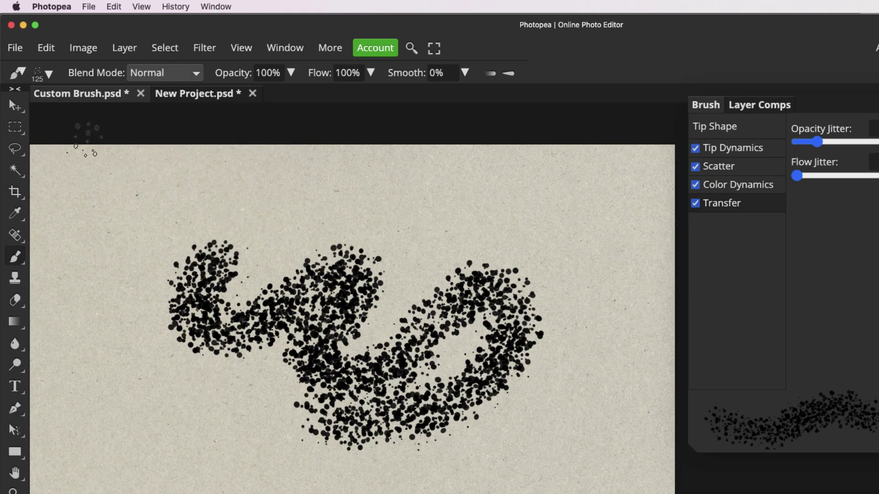
Step: Export the brush tool presets as a .TPL file
left_click(20, 73)
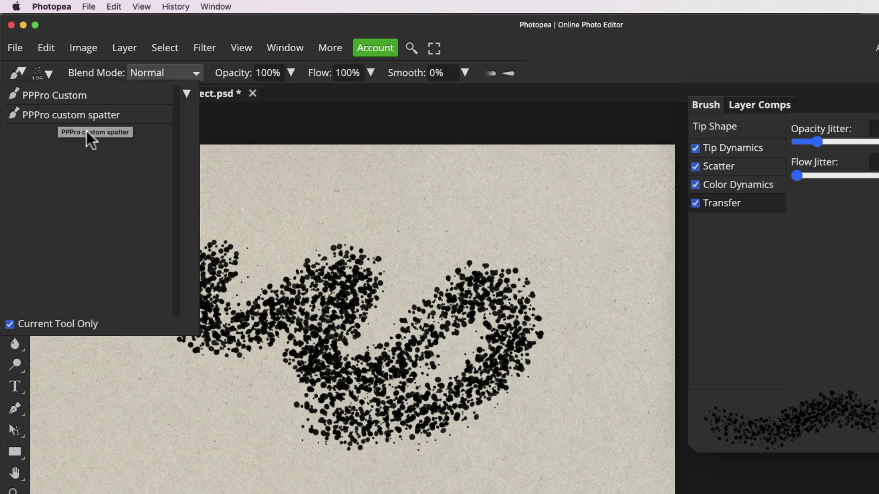
left_click(187, 94)
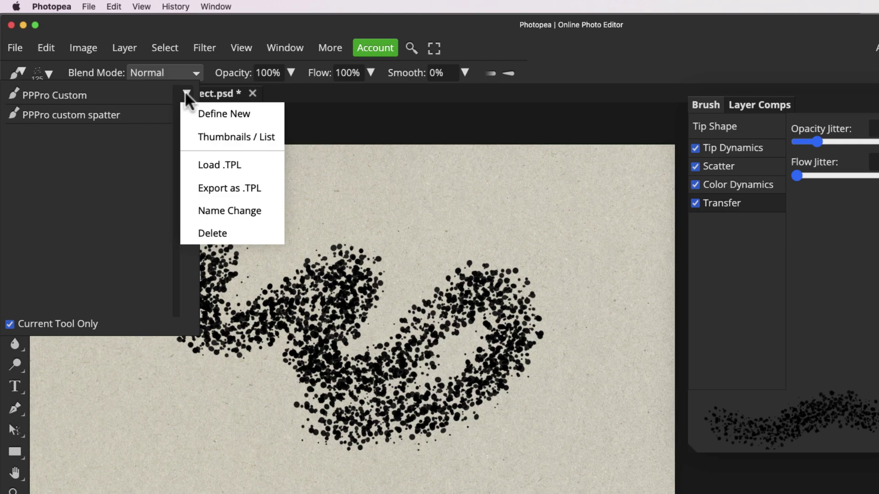
left_click(222, 187)
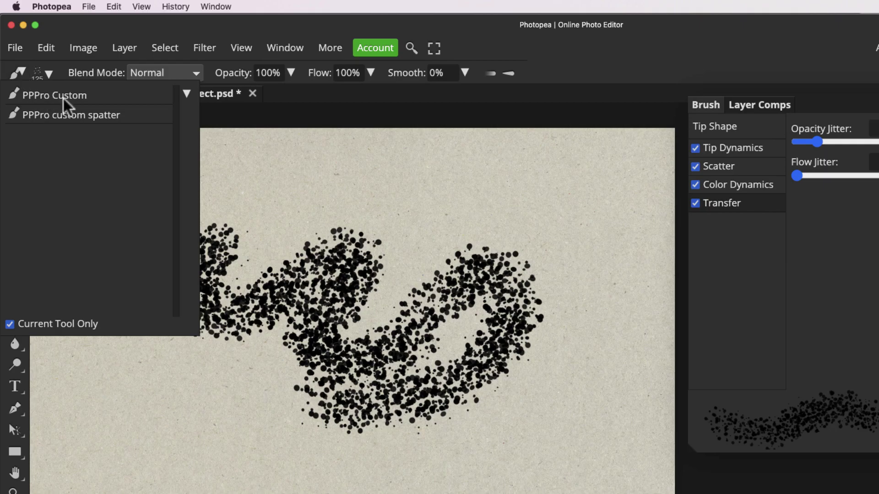
Step: Start loading a .TPL preset file into the brush tool presets
left_click(183, 93)
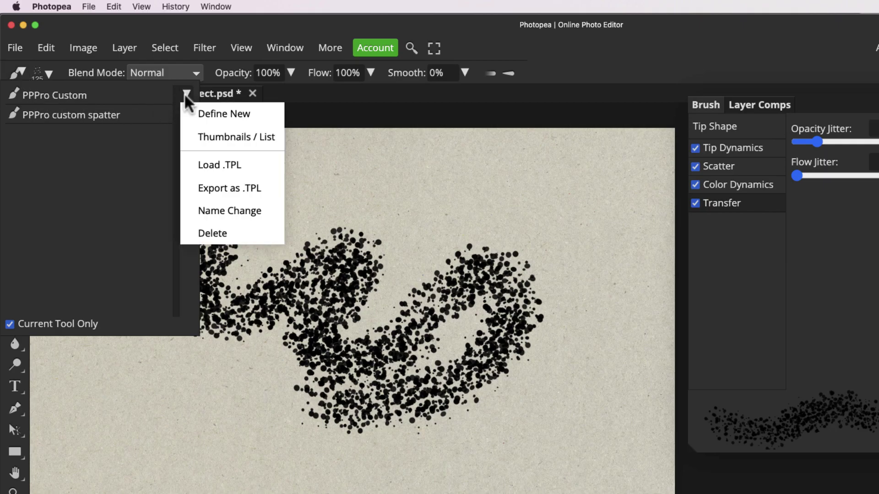
left_click(219, 166)
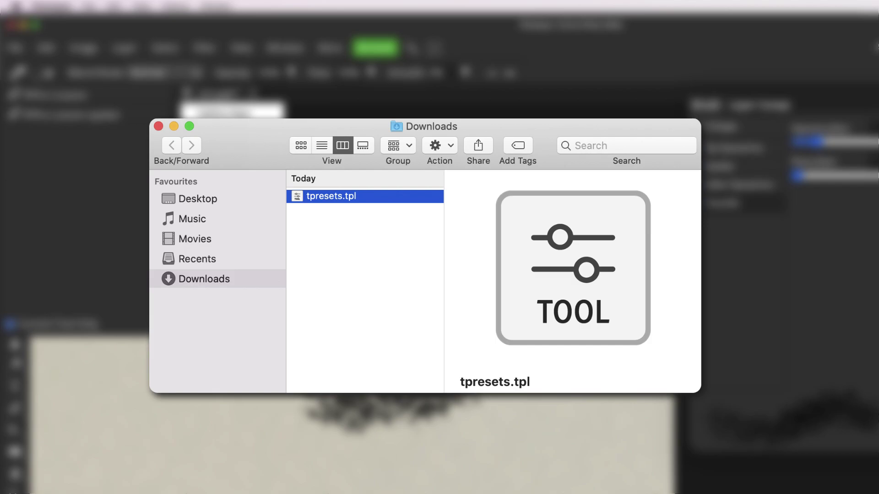